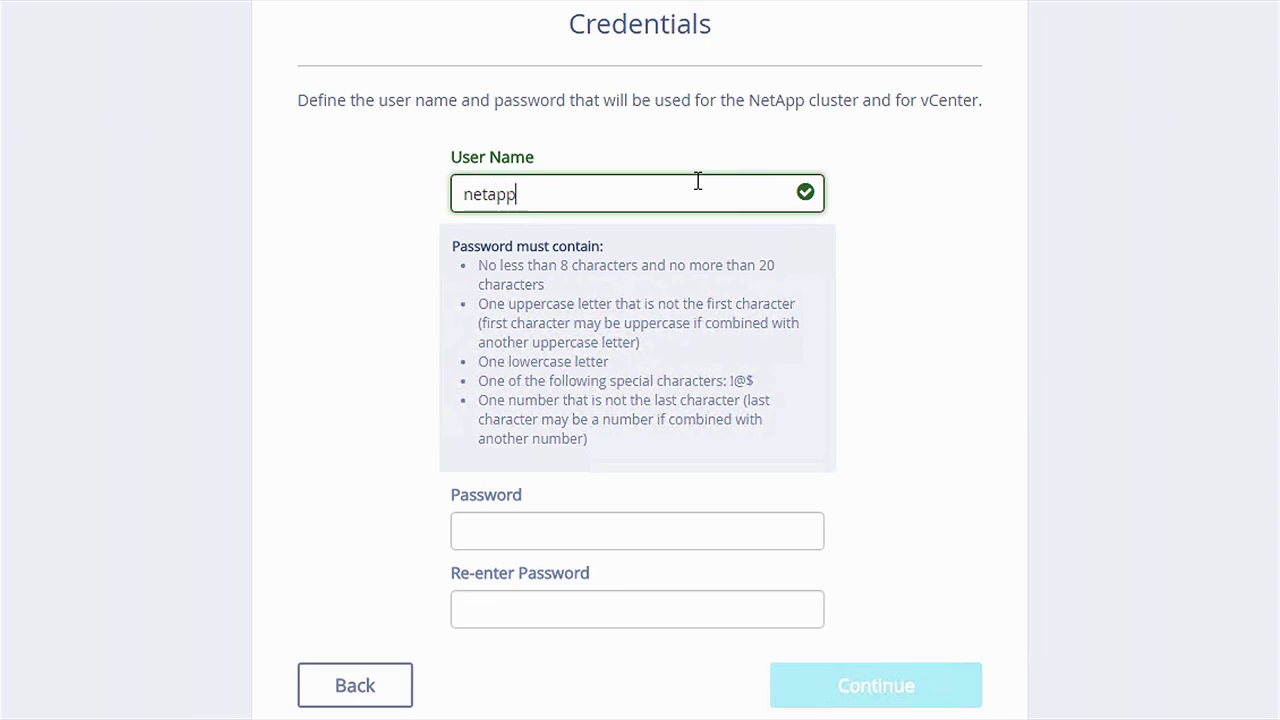
- Enter and re-enter the password for the netapp account, and continue to the inventory
key("Tab")
type("••••••••••")
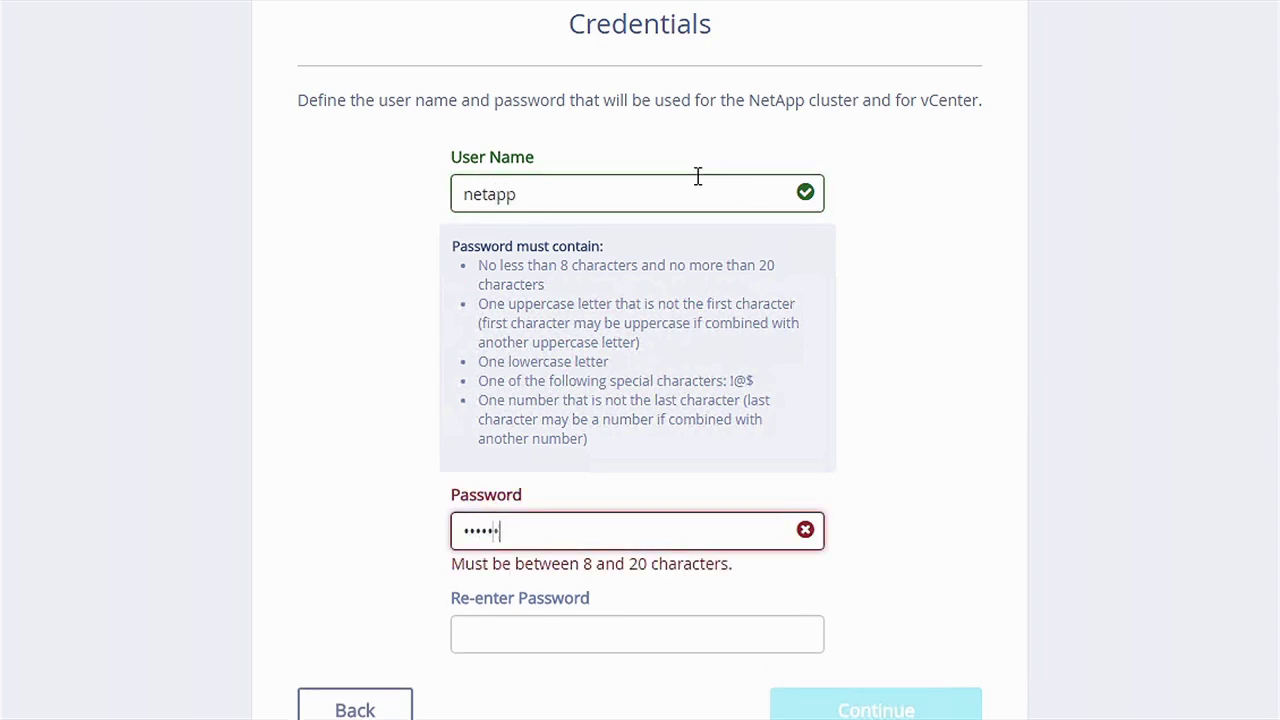
key("Tab")
type("••••••")
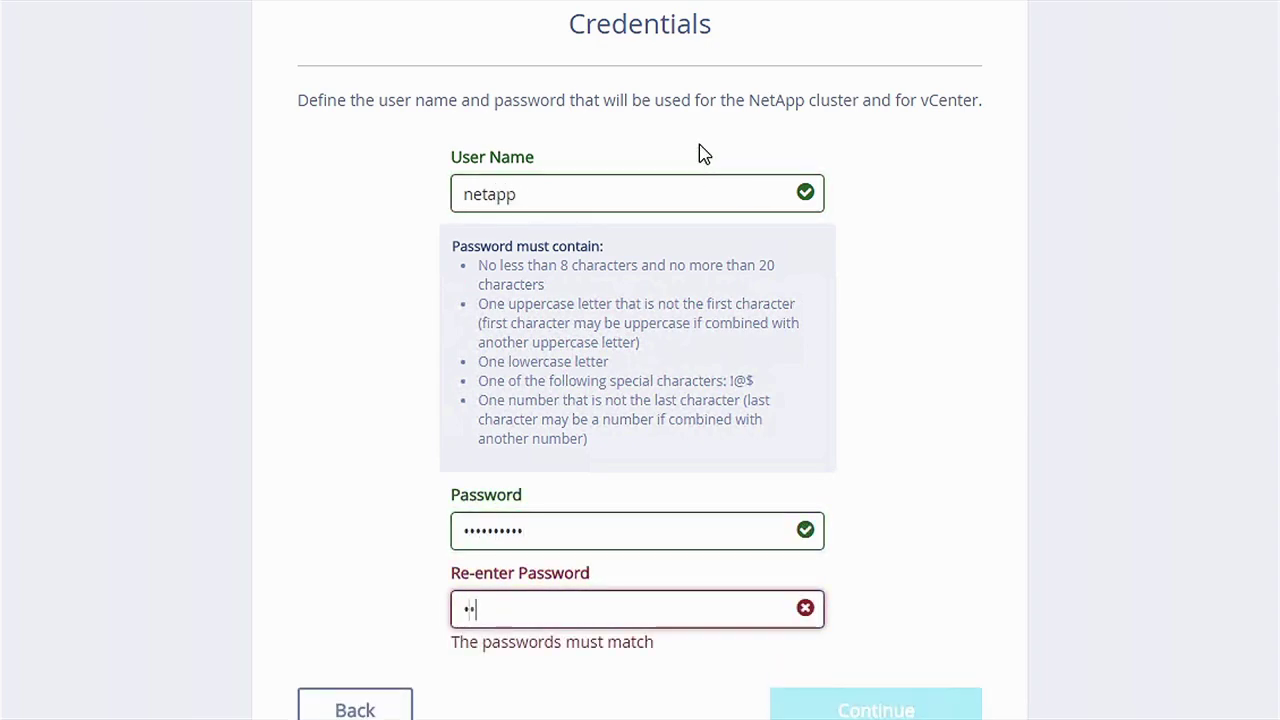
type("•")
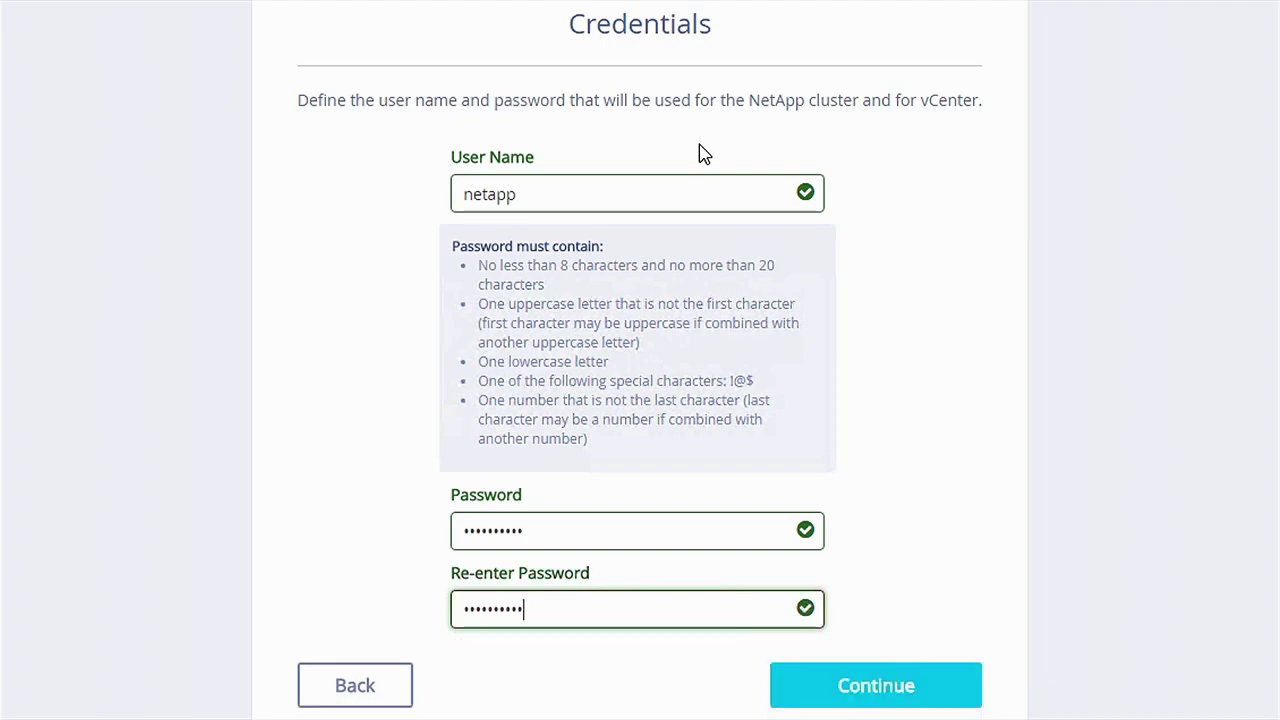
left_click(900, 700)
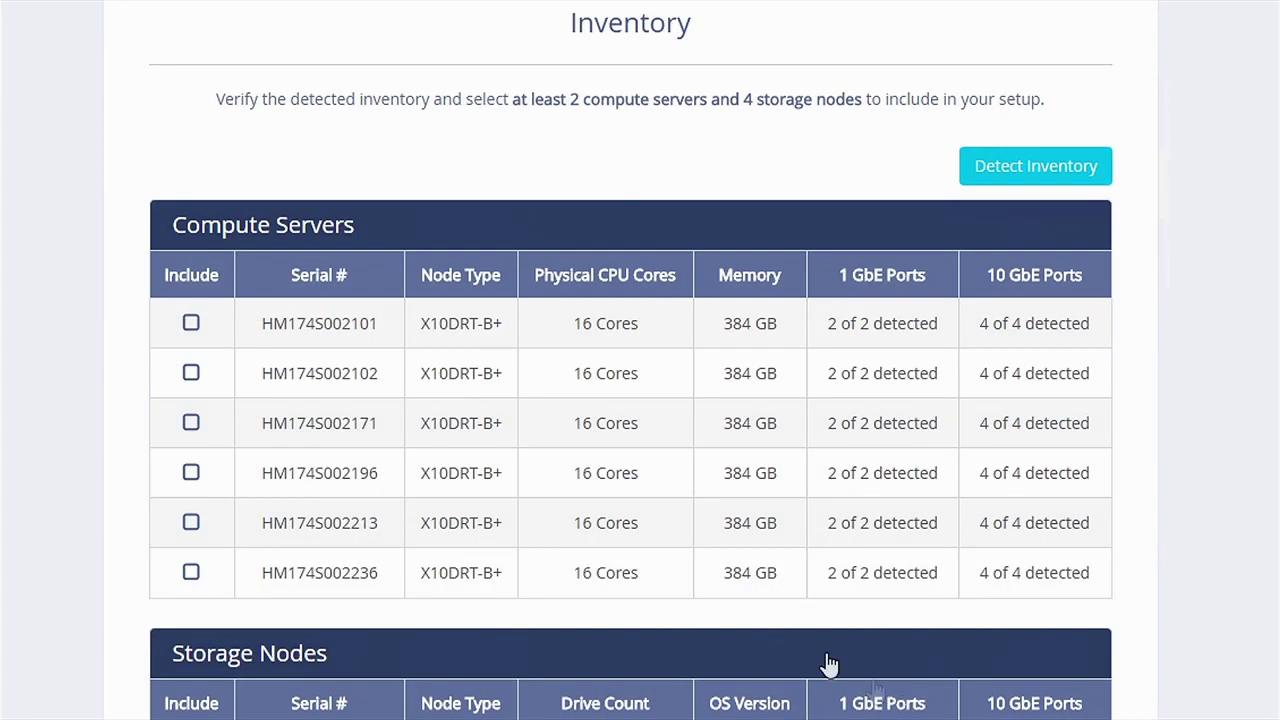
- Include all six detected compute servers, HM174S002101 through HM174S002236, in the setup
left_click(191, 323)
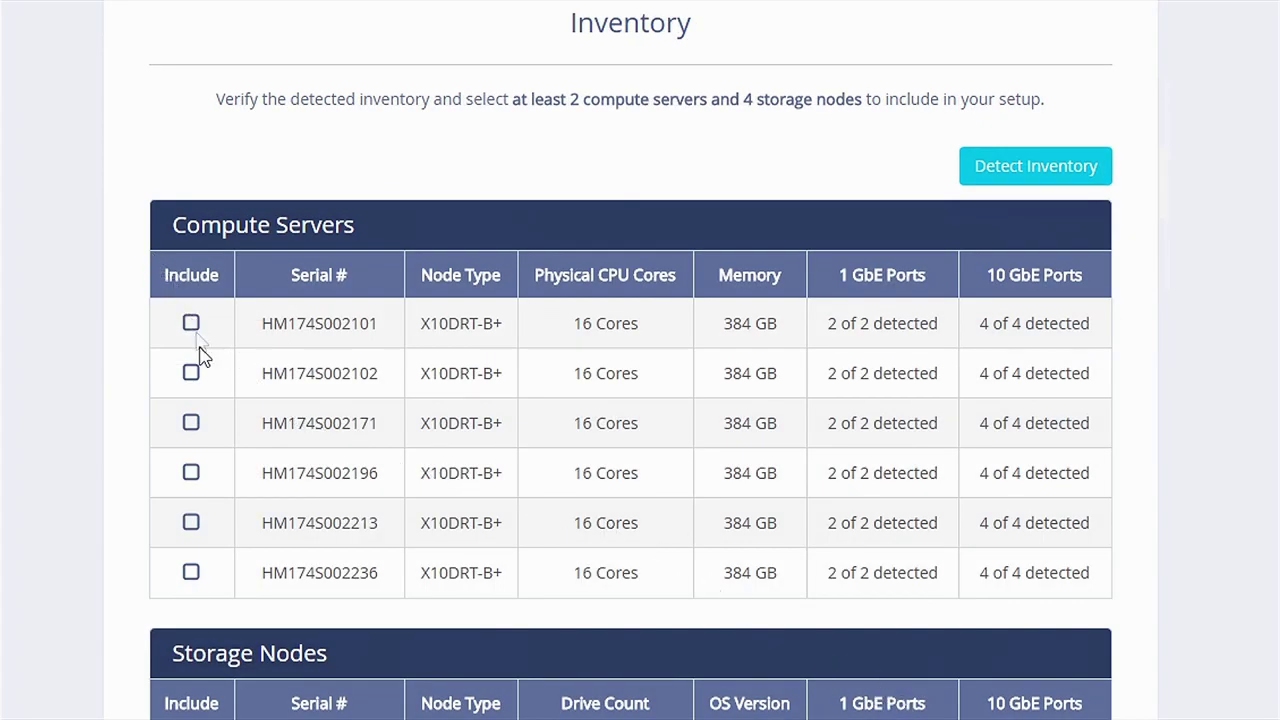
left_click(191, 374)
left_click(191, 423)
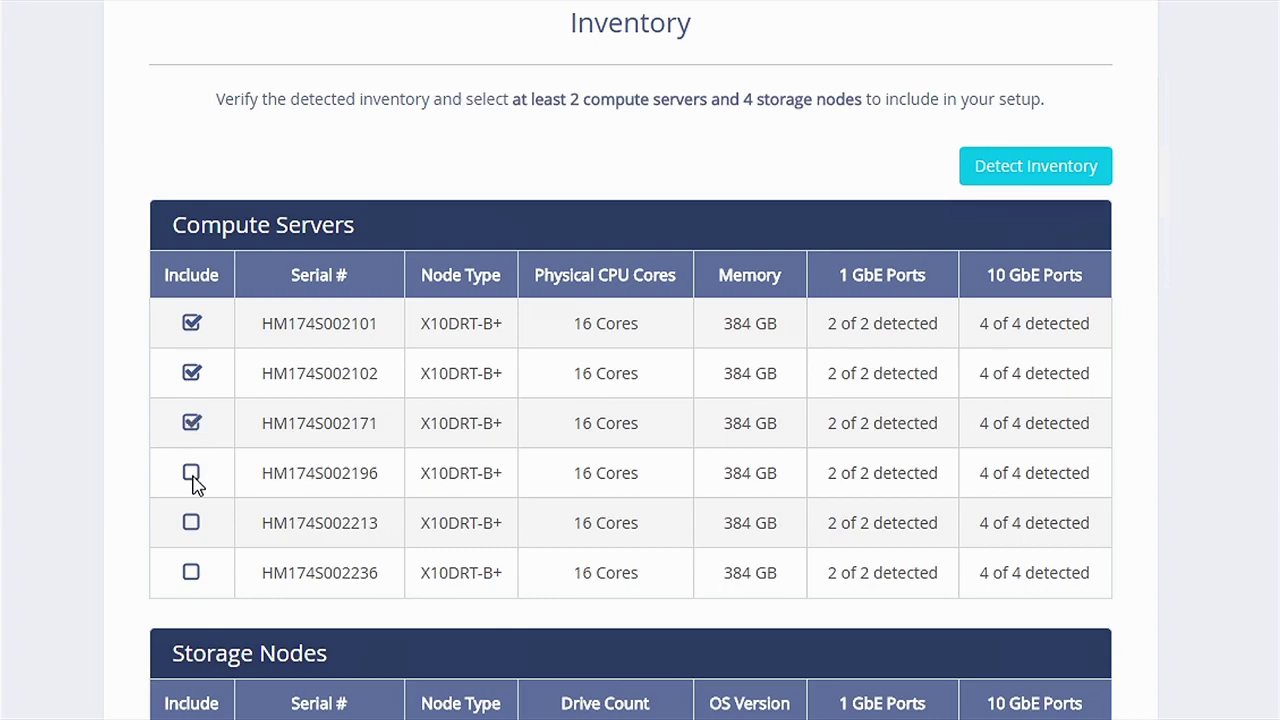
left_click(191, 473)
left_click(191, 523)
left_click(191, 572)
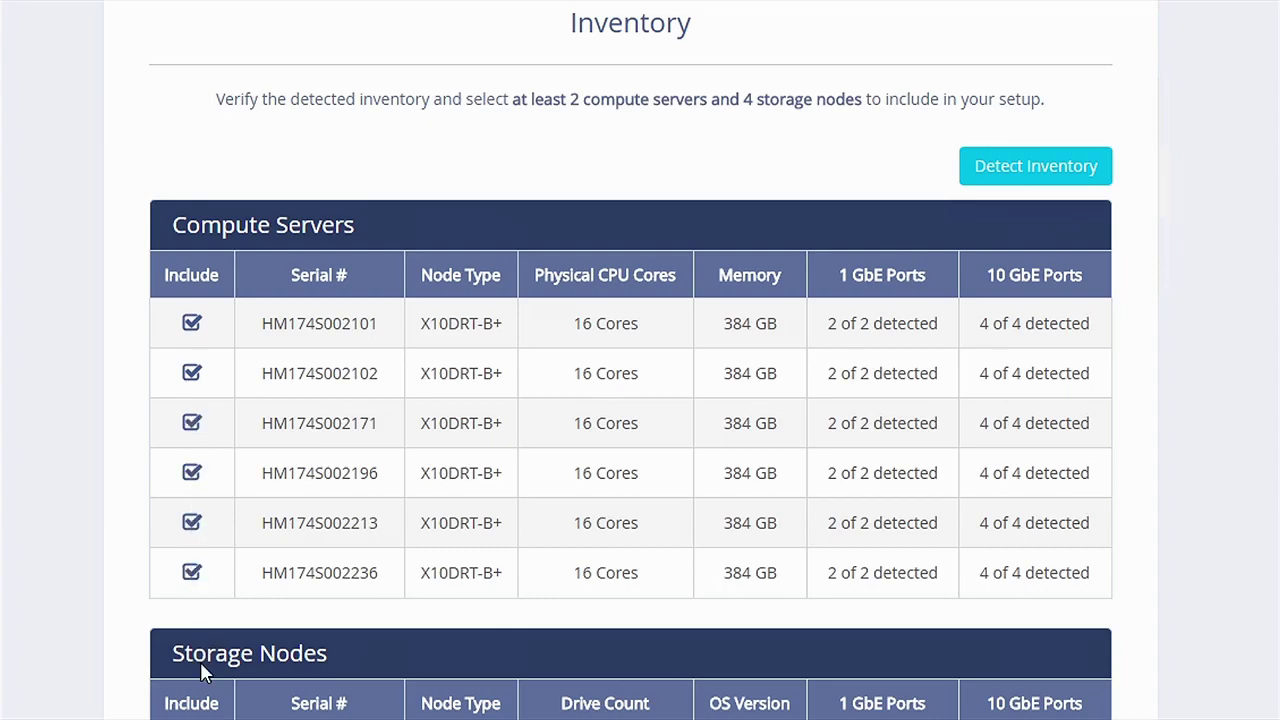
- Include all six H300S storage nodes in the setup and continue to the network settings
scroll(203, 673, "down", 2)
scroll(191, 557, "down", 2)
left_click(192, 505)
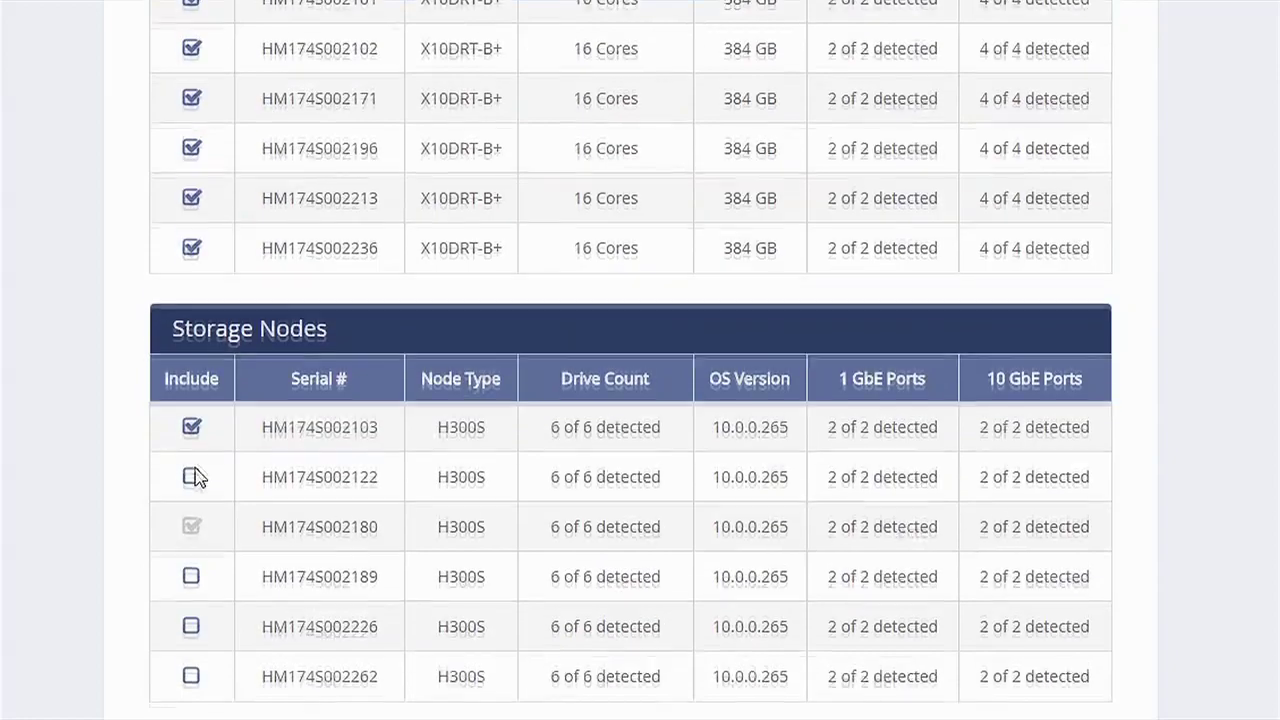
left_click(193, 410)
left_click(191, 494)
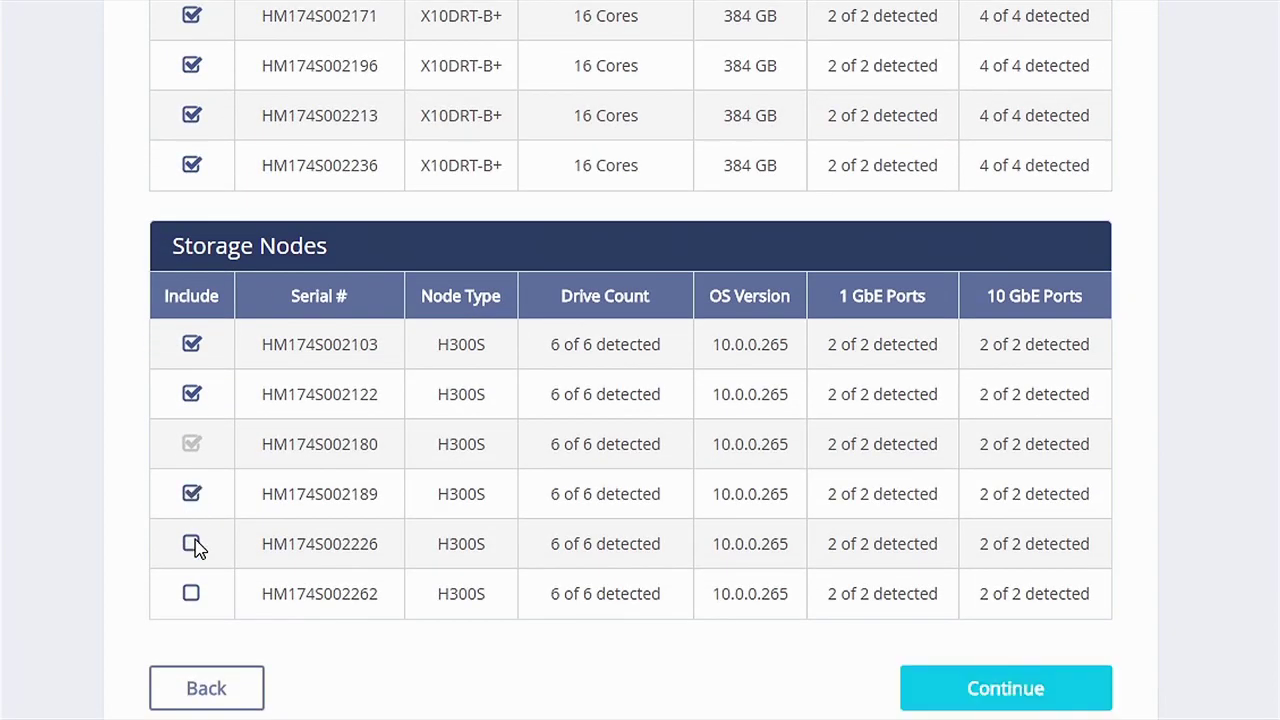
left_click(191, 543)
left_click(999, 702)
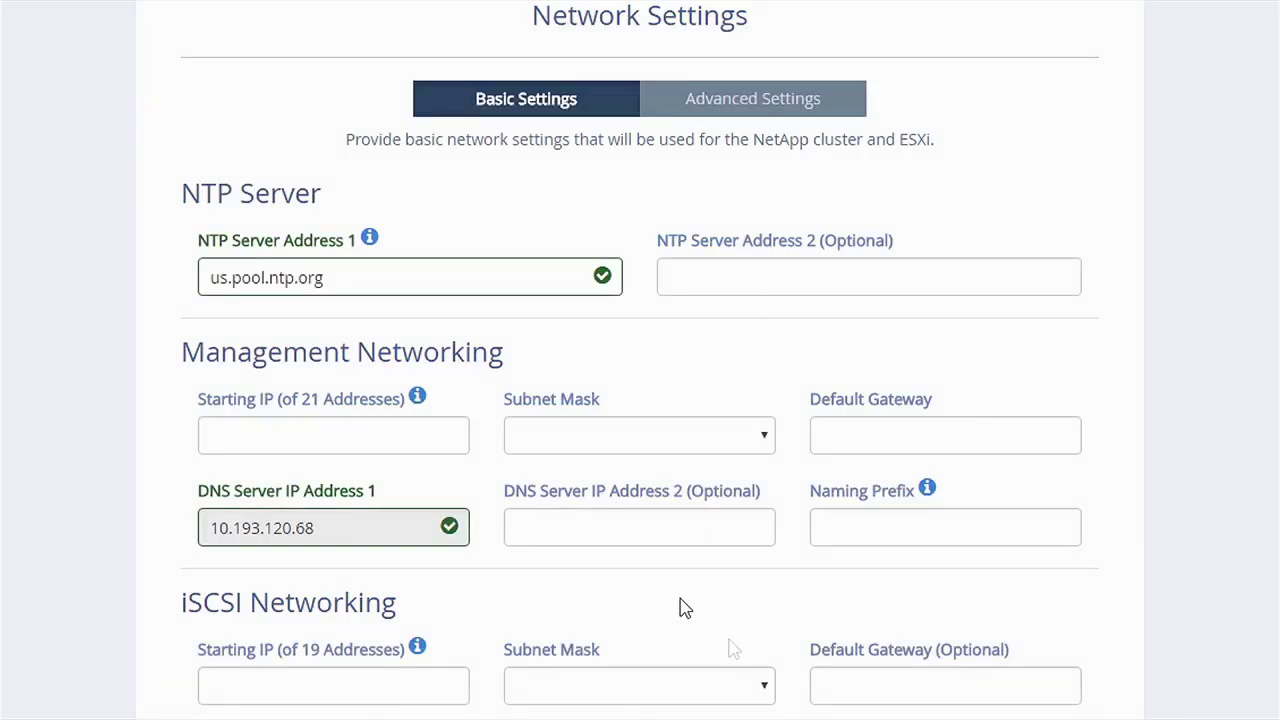
- Set the management network's starting IP to 10.193.120.76 and its subnet mask to 255.255.255.192 (/26)
left_click(386, 432)
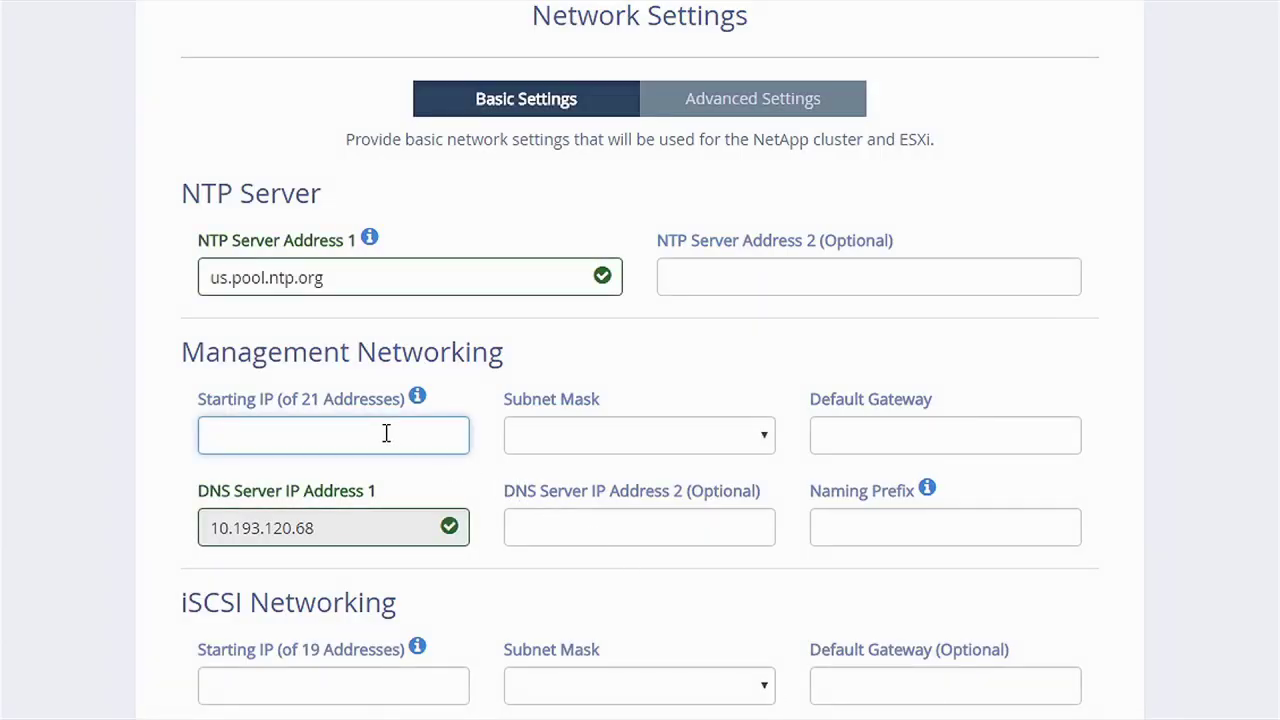
type("10")
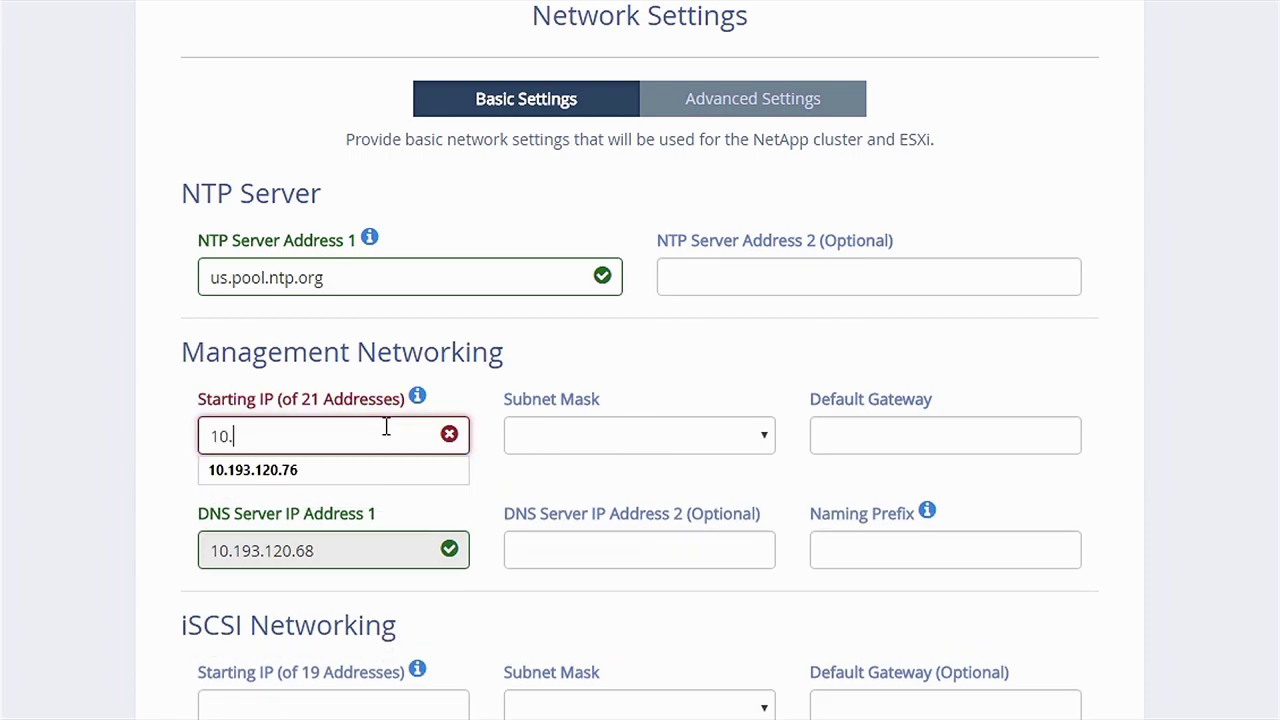
type(".193.120")
key("Down")
key("Tab")
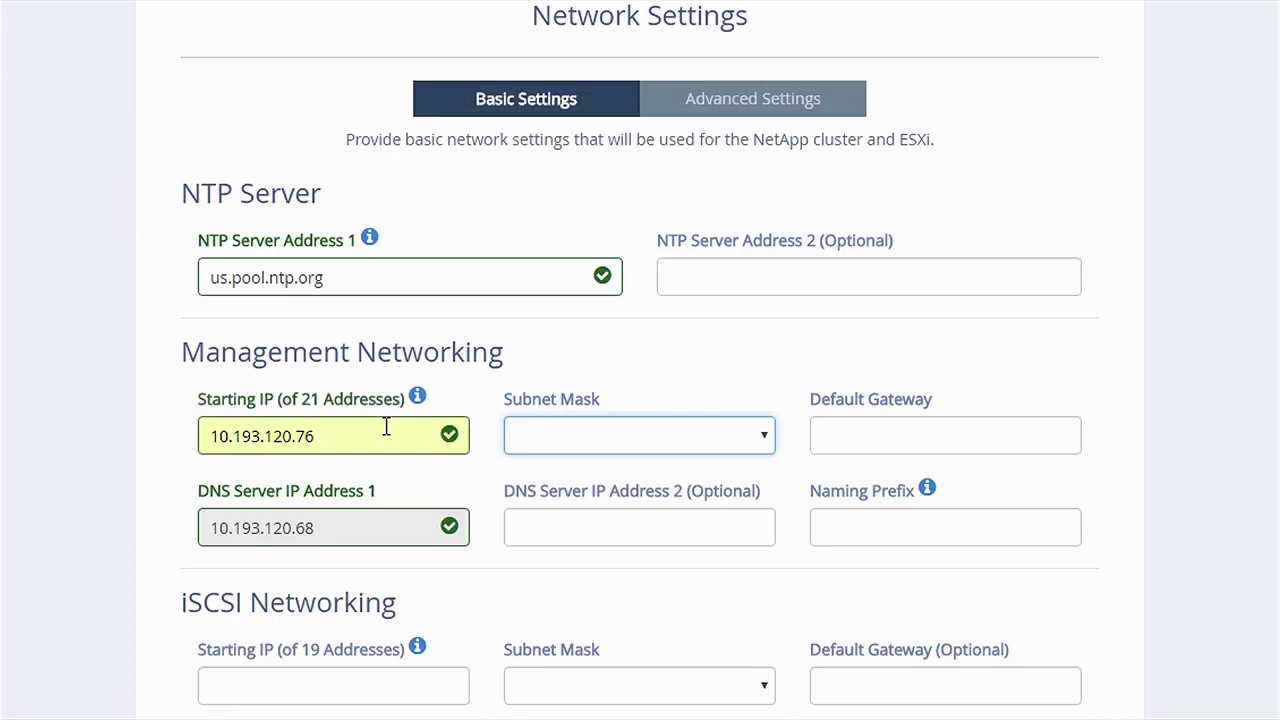
left_click(686, 446)
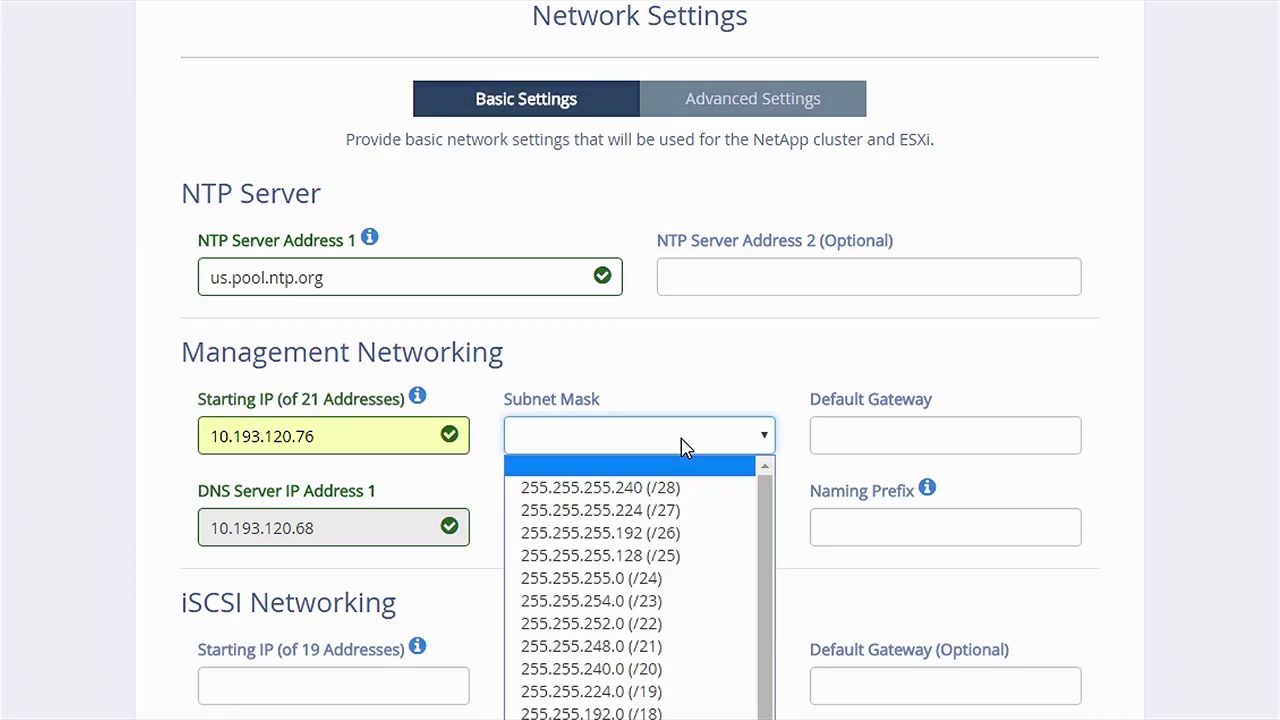
left_click(668, 532)
- Set the management network's default gateway to 10.193.120.65 and the naming prefix to prime
left_click(856, 440)
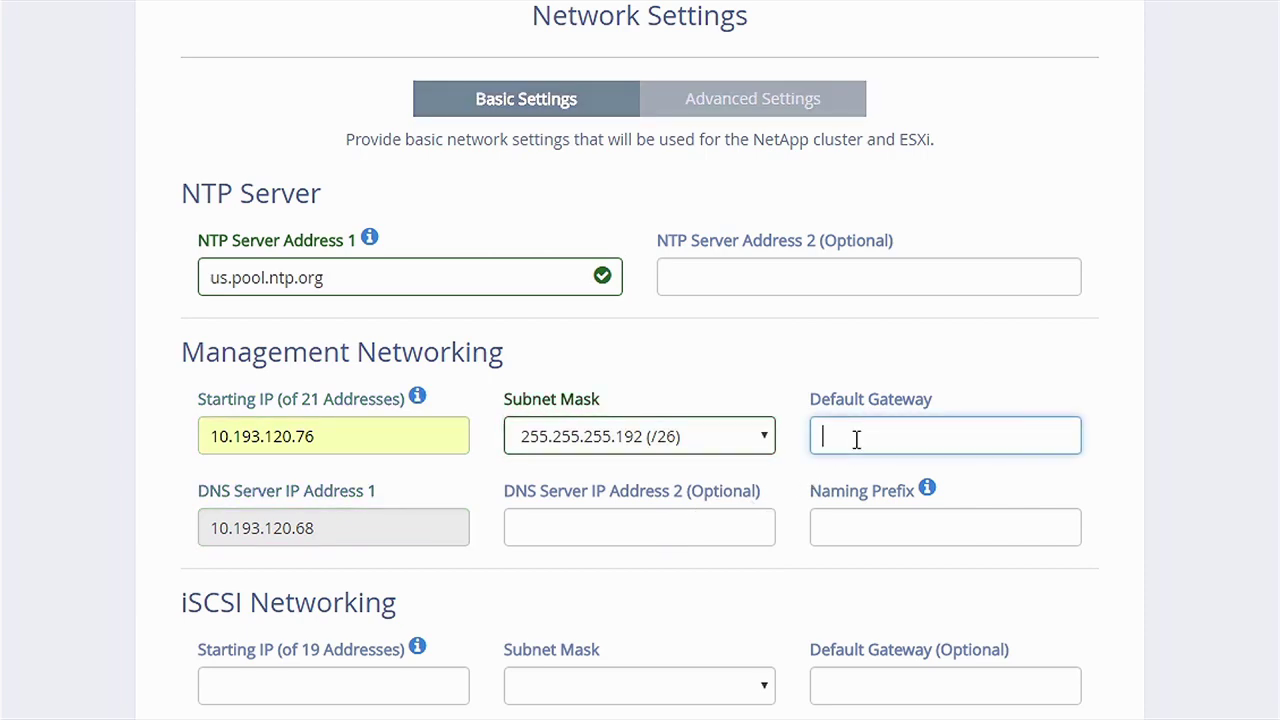
type("10.193.12")
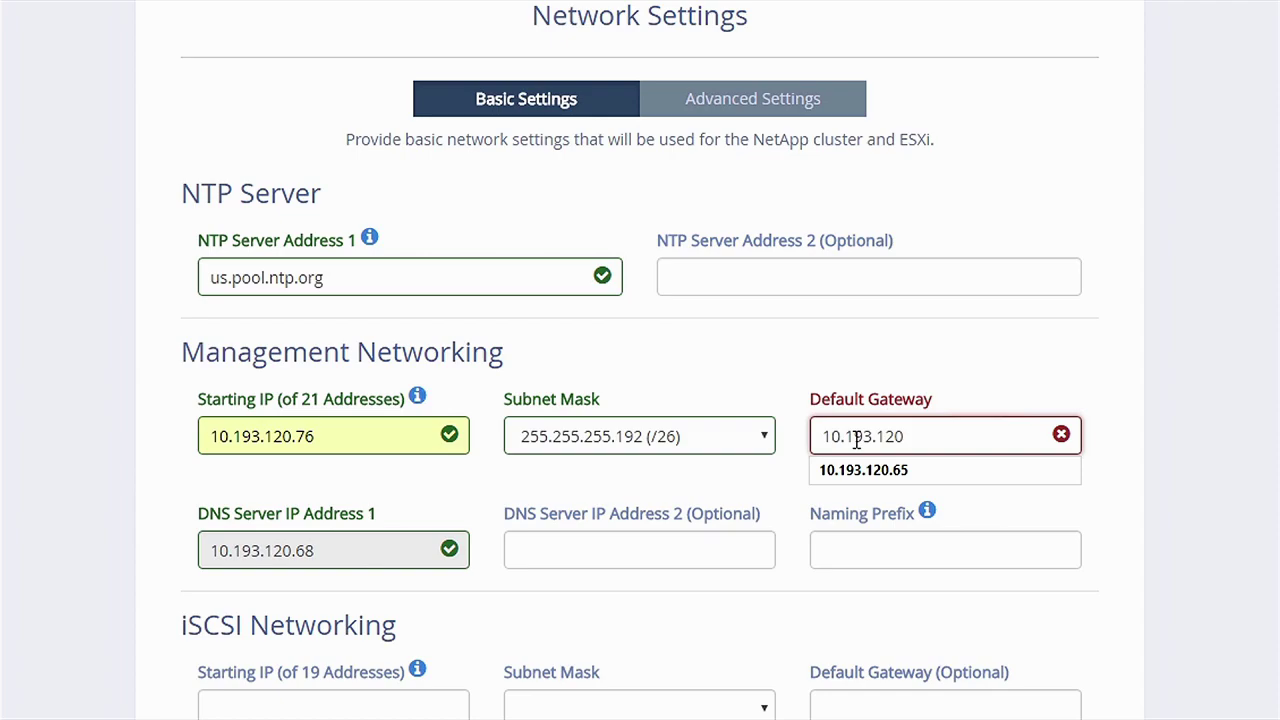
type("0")
key("Down")
key("Tab")
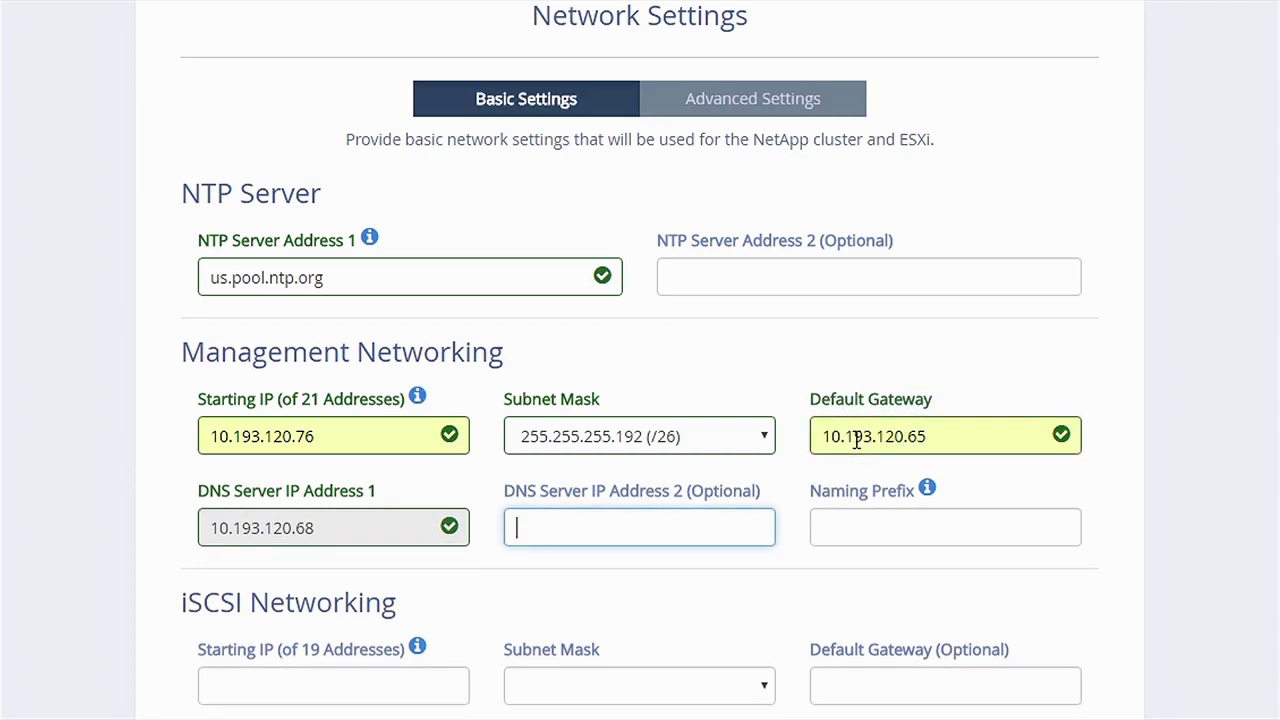
left_click(851, 528)
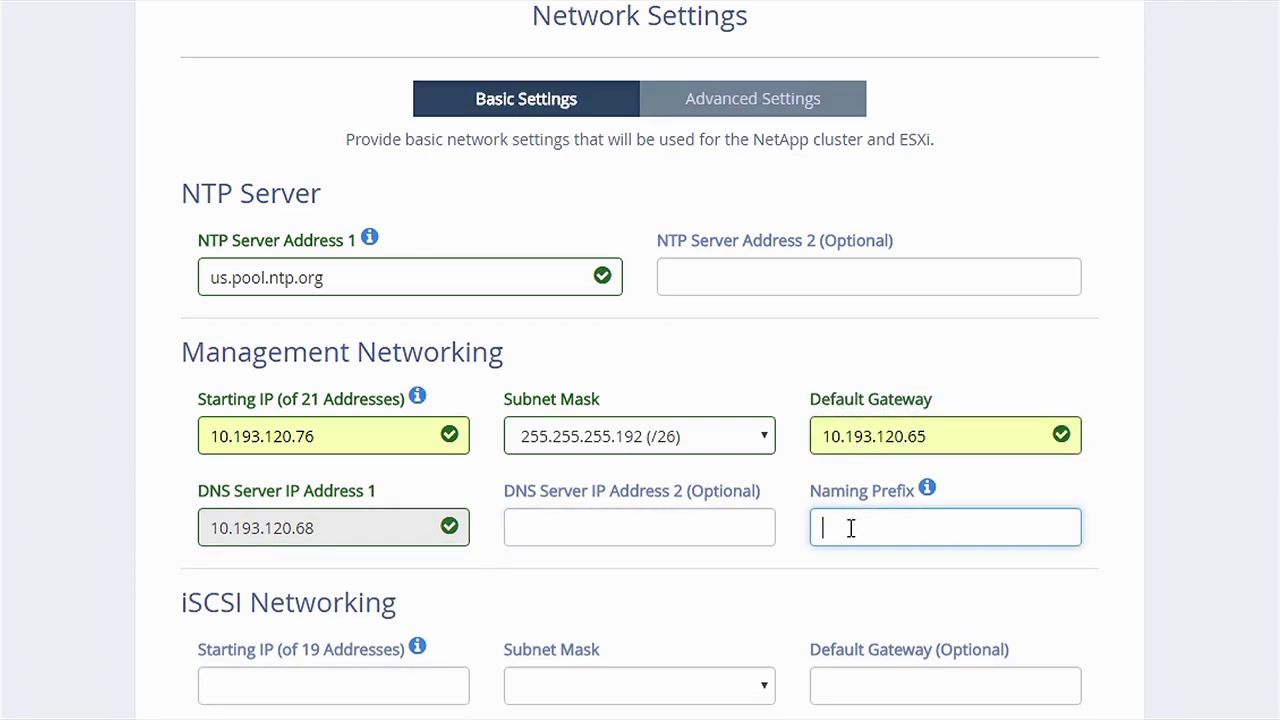
type("prim")
key("Tab")
- Set the iSCSI network's starting IP to 10.193.120.132 with subnet mask 255.255.255.192 (/26), and continue to the review
scroll(848, 510, "down", 1)
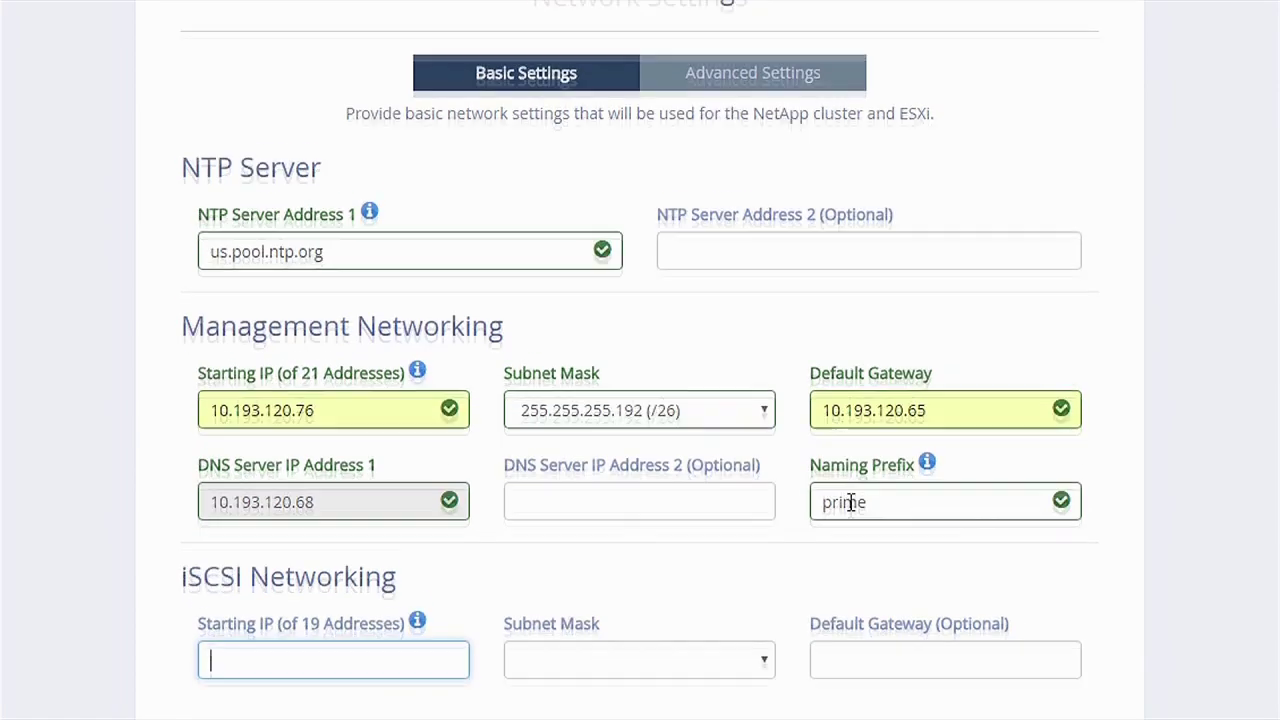
type("10")
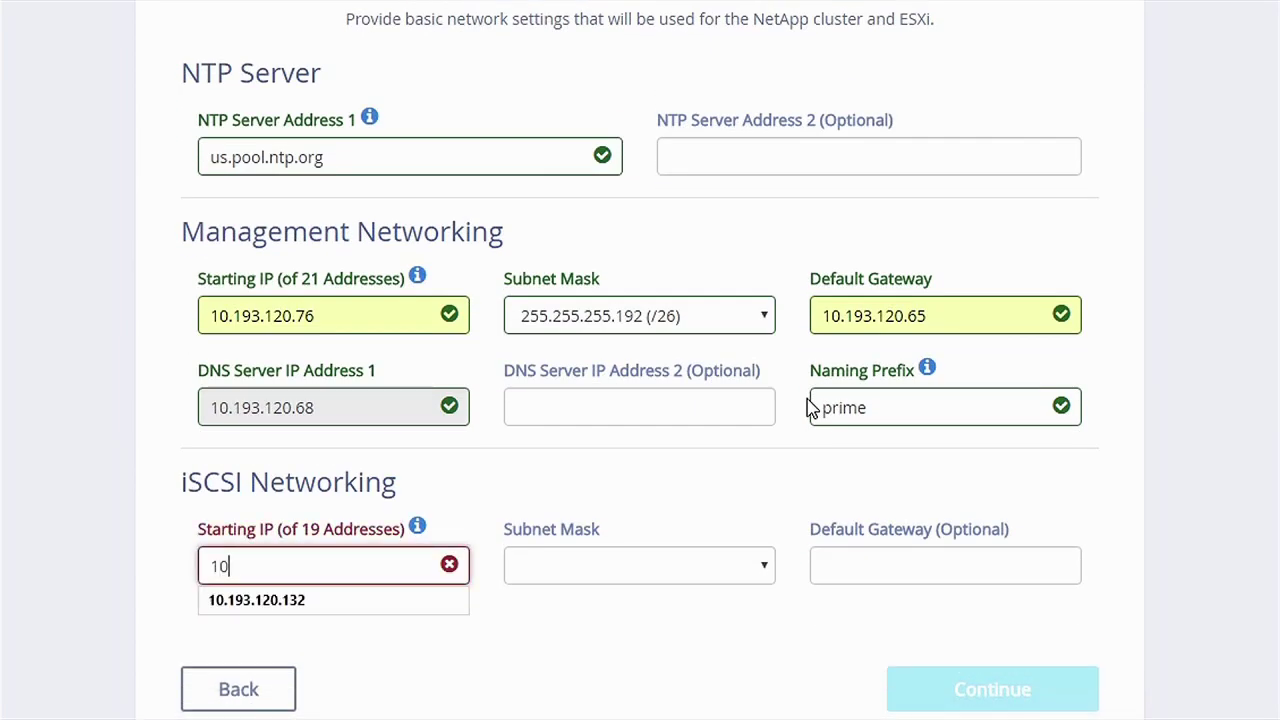
key("Down")
key("Tab")
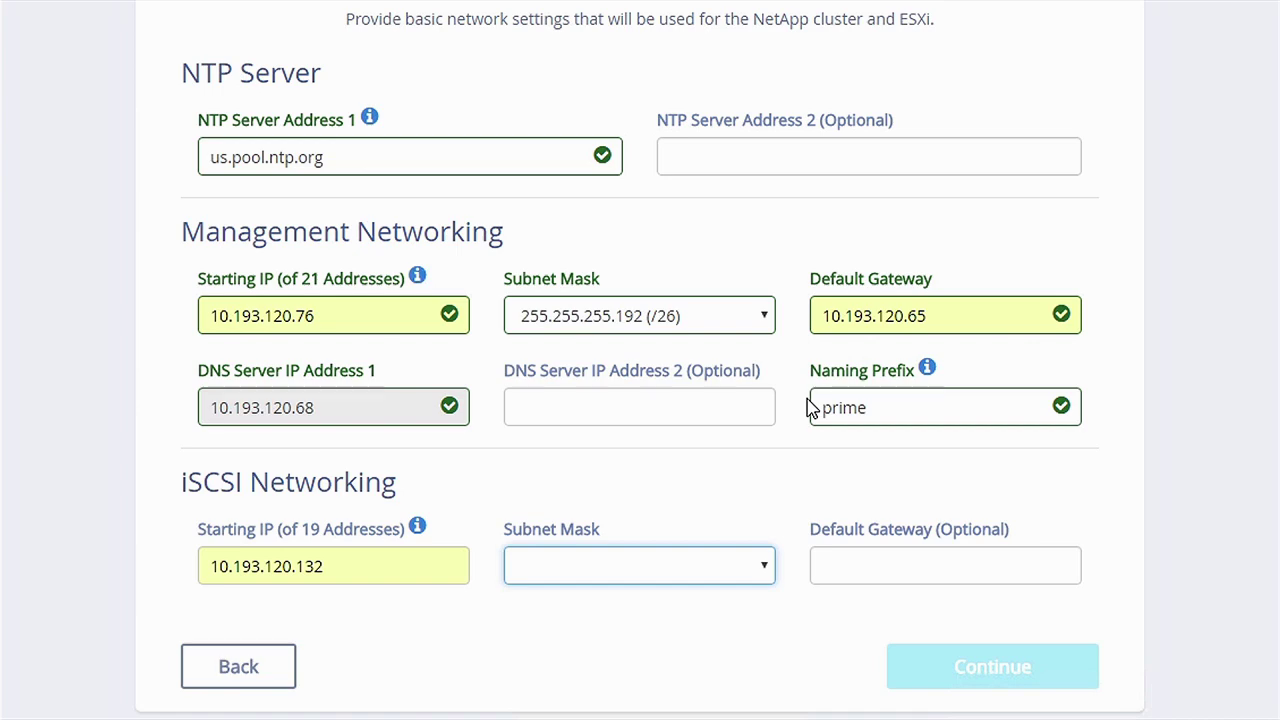
key("Down")
key("Down")
key("Down")
key("Tab")
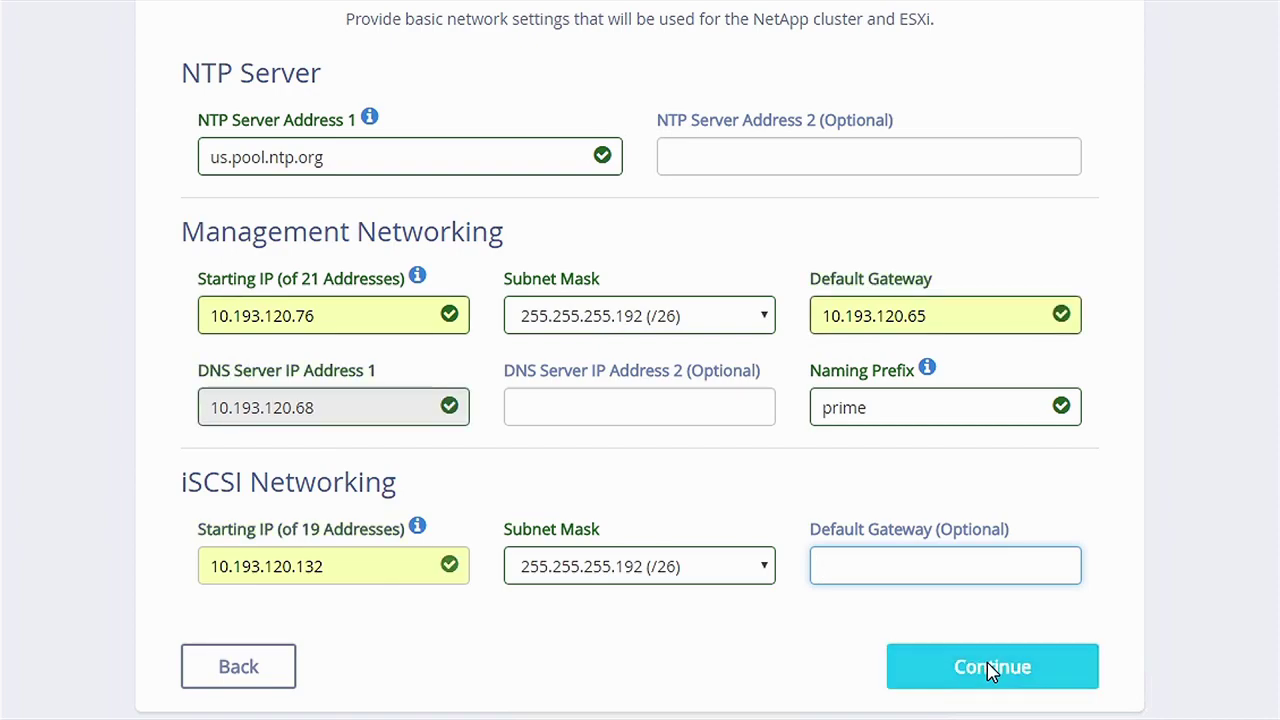
left_click(990, 668)
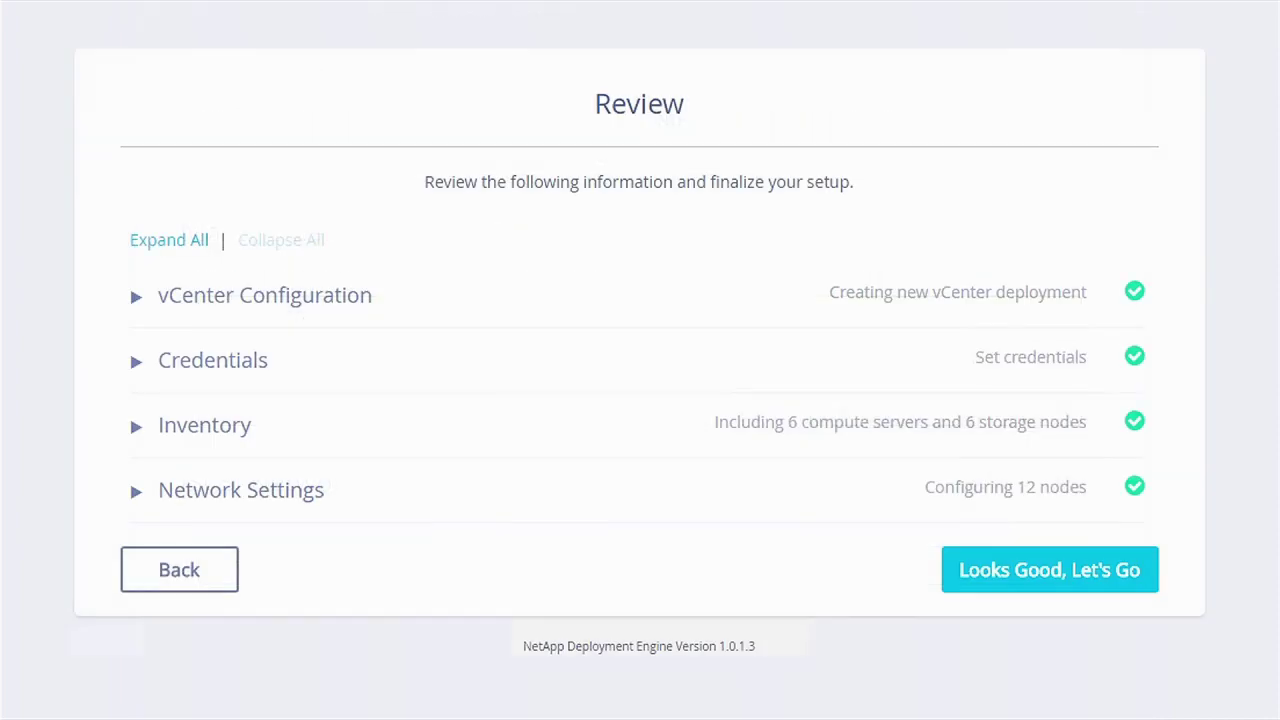
- Expand all review sections and examine the credentials, inventory, and compute and storage network assignments
left_click(170, 240)
scroll(834, 443, "down", 3)
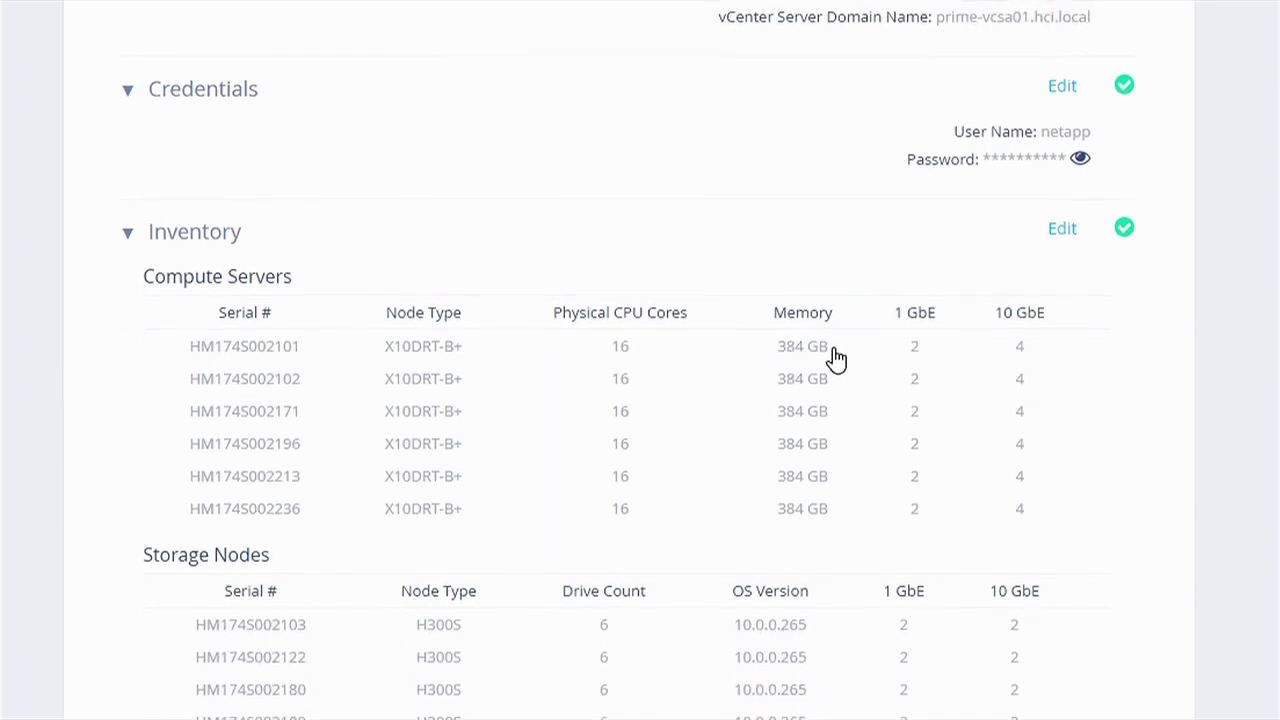
scroll(836, 342, "down", 5)
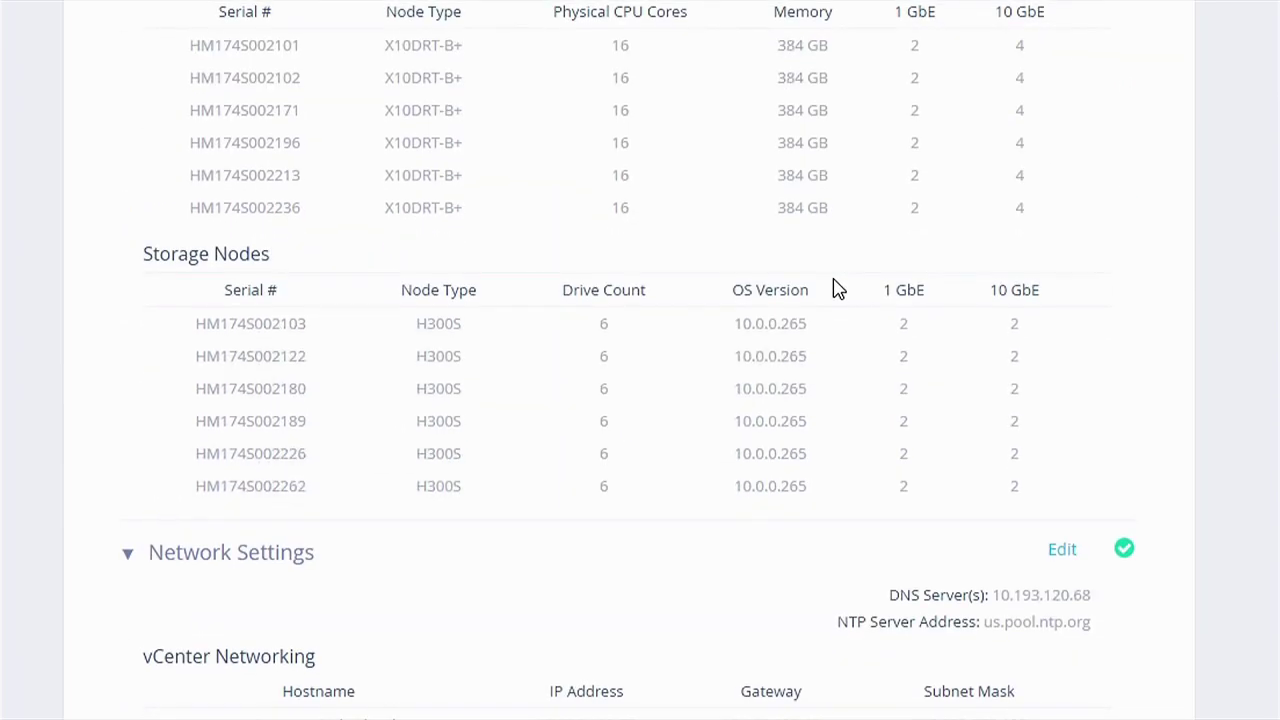
scroll(838, 272, "down", 6)
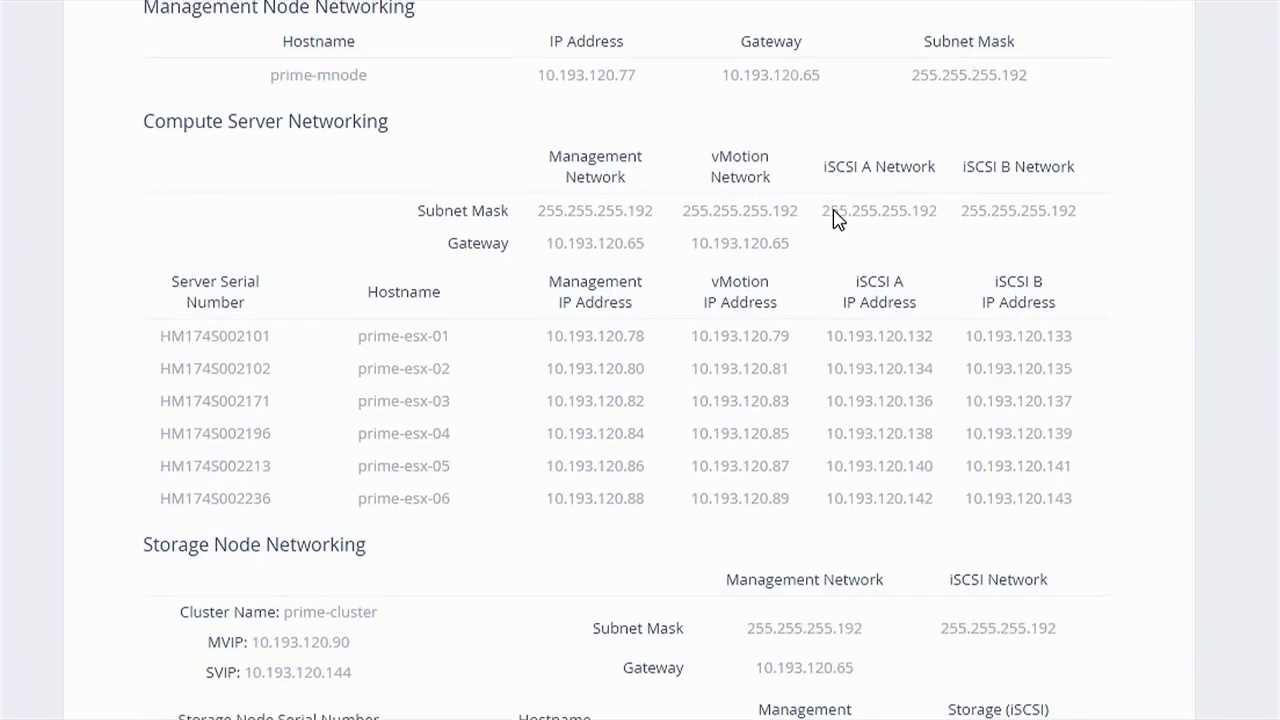
scroll(838, 180, "down", 2)
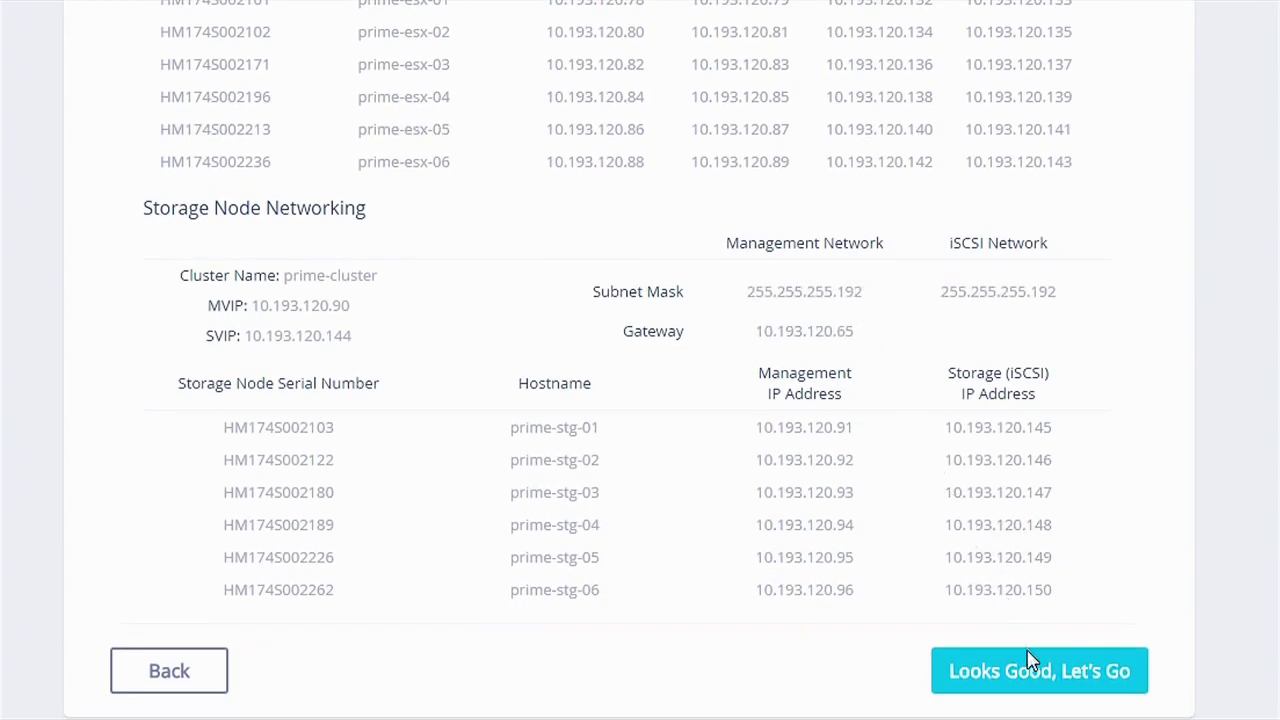
- Approve the reviewed configuration, copy the IP address for regaining access to the setup progress, and start the final setup
left_click(1035, 676)
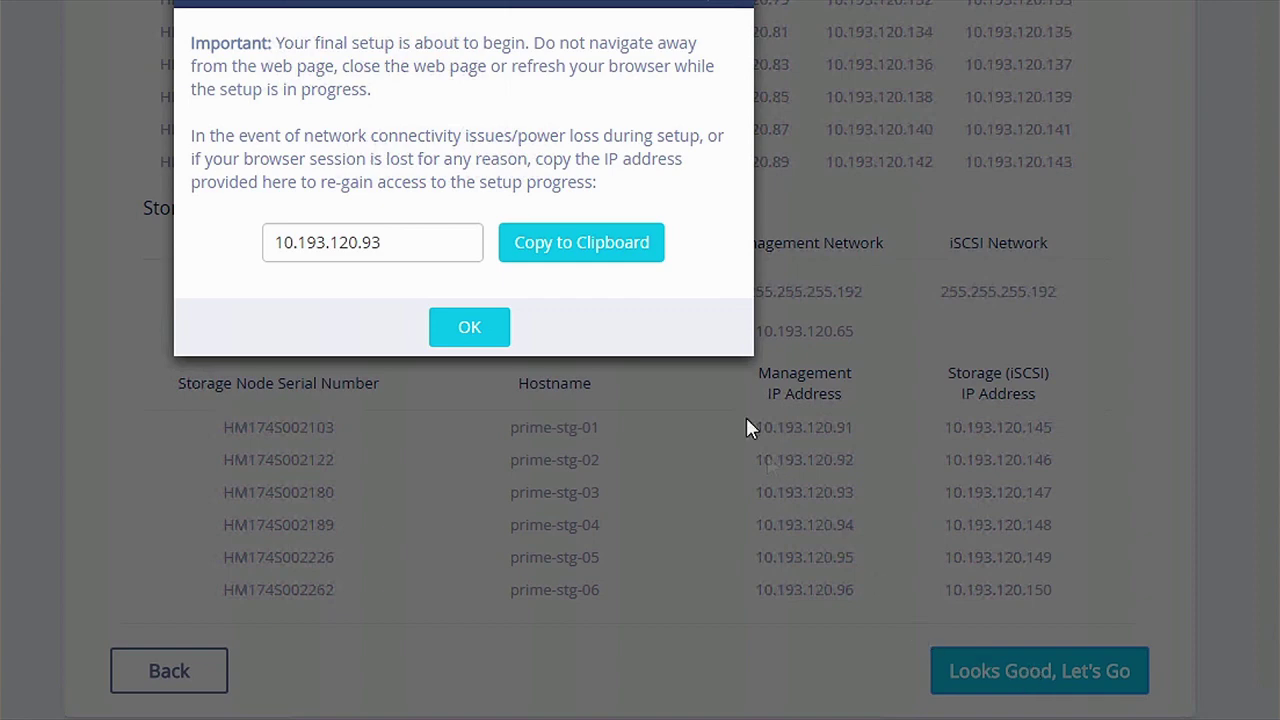
left_click(600, 258)
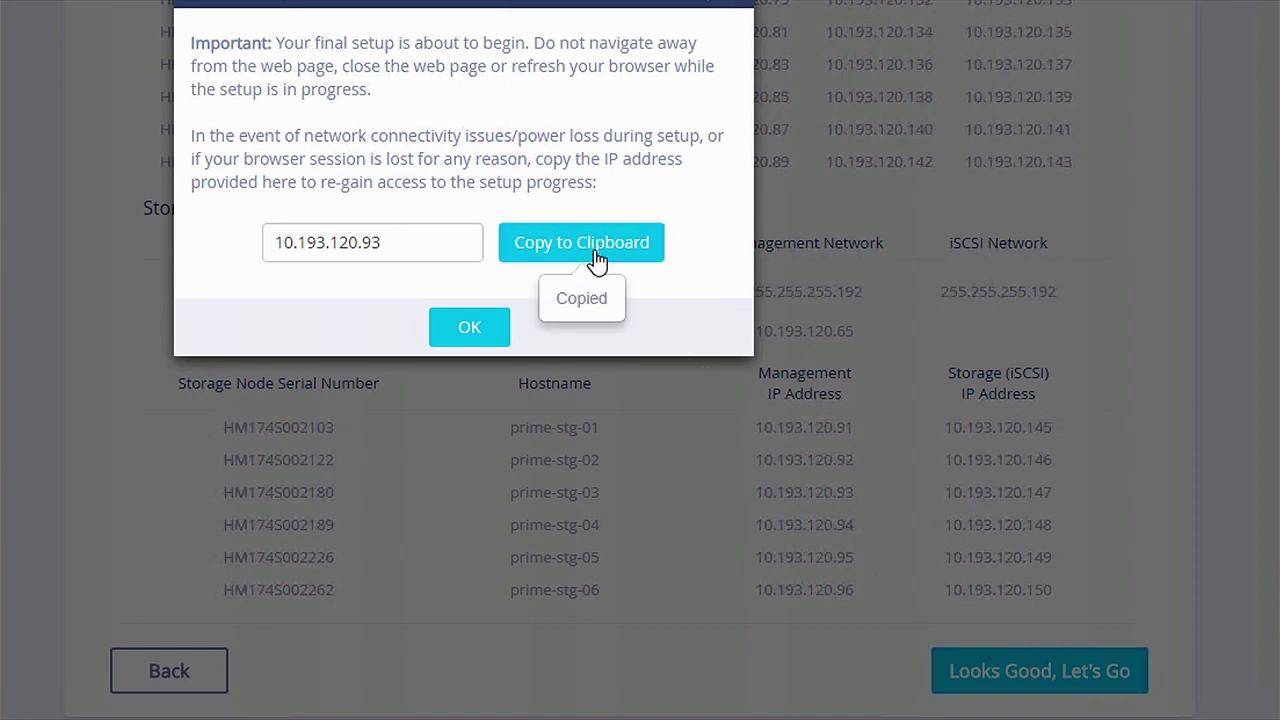
left_click(462, 336)
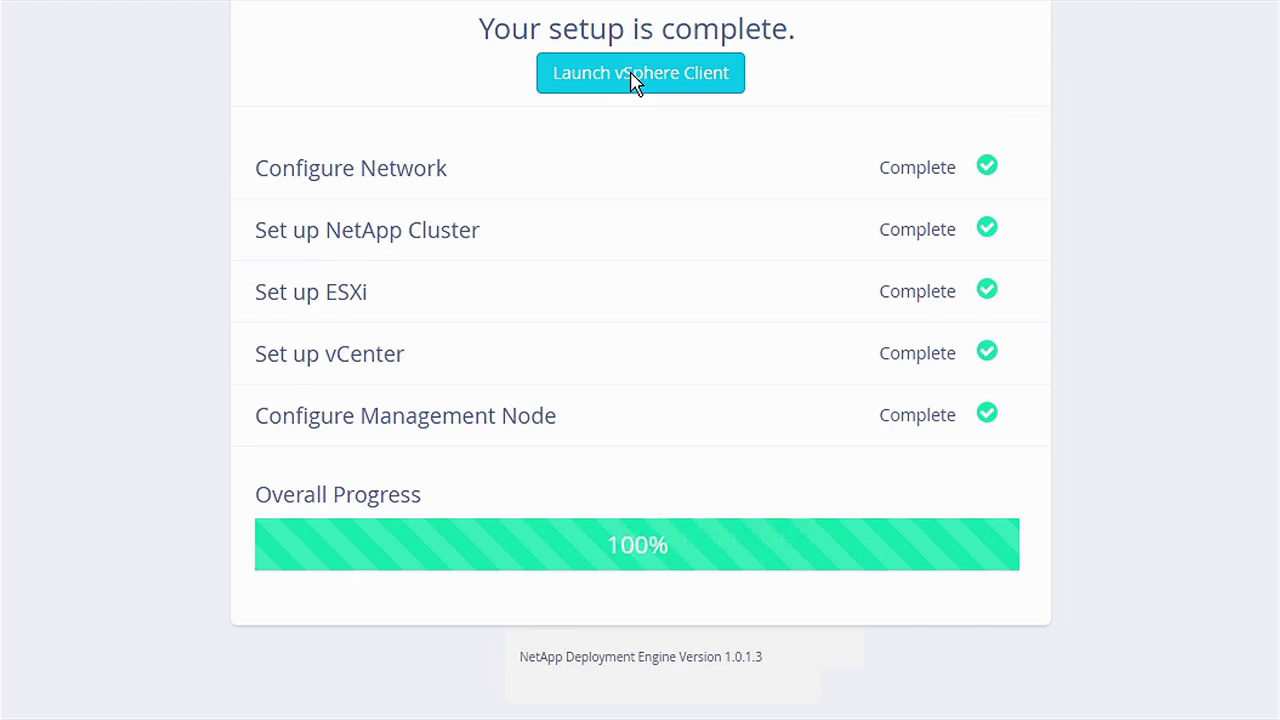
- Launch the vSphere Web Client and log in with the netapp account of the vsphere.local domain and its password
left_click(627, 82)
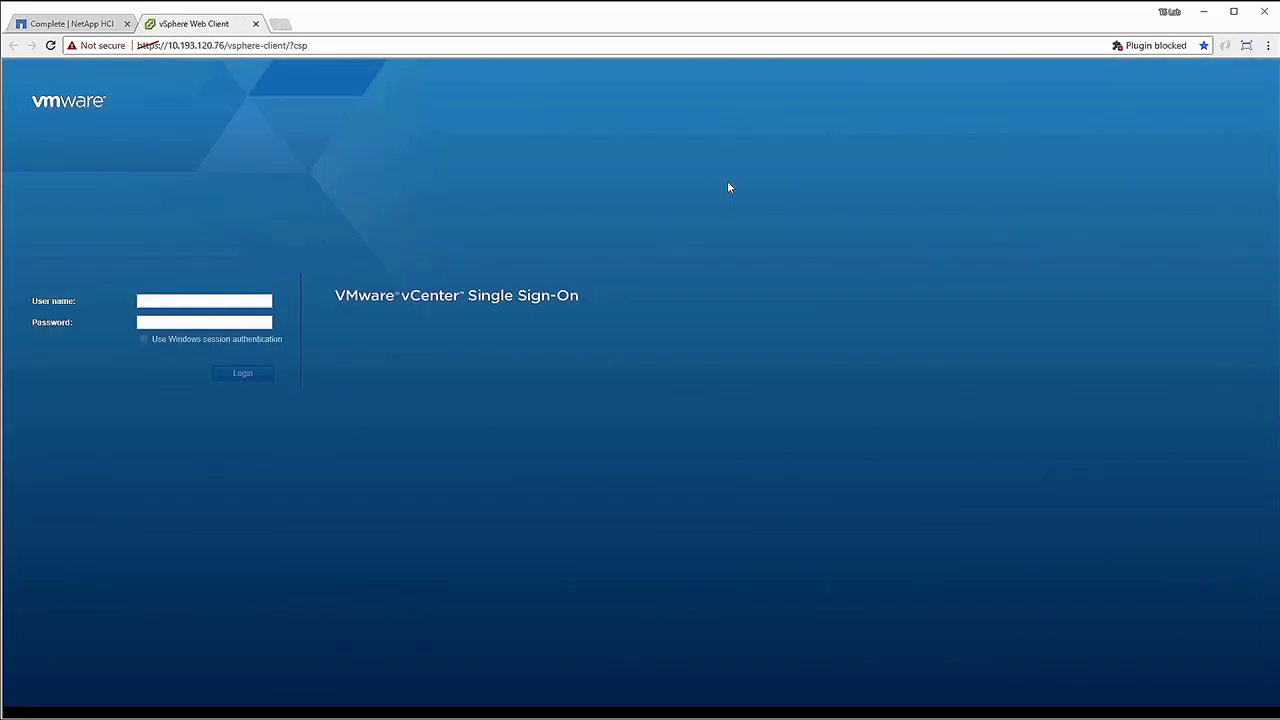
left_click(361, 282)
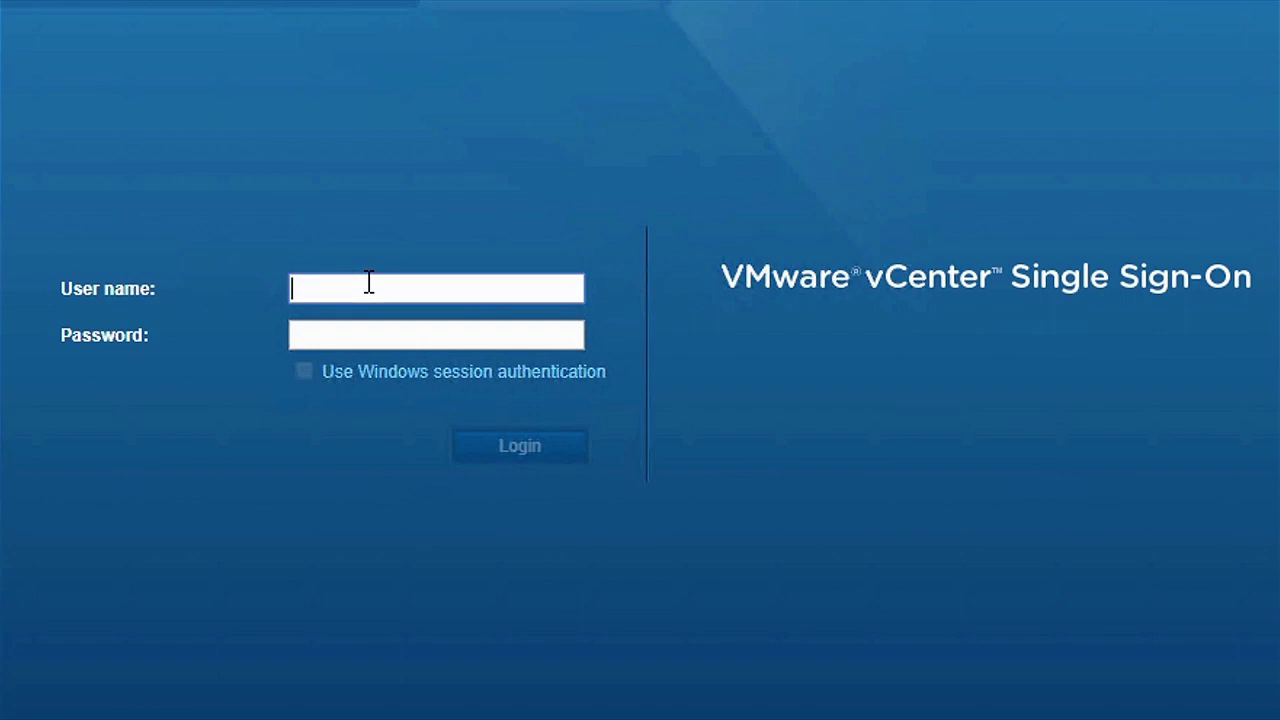
type("netapp@")
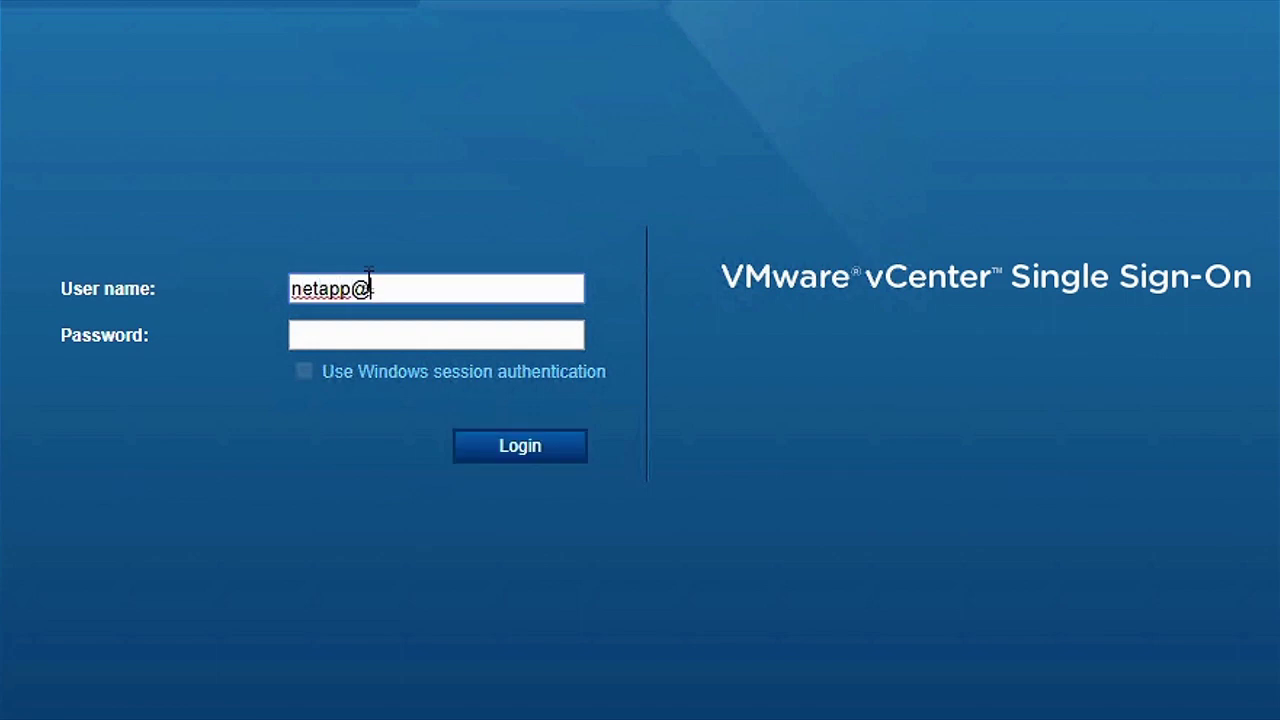
type("vsphere.local")
key("Tab")
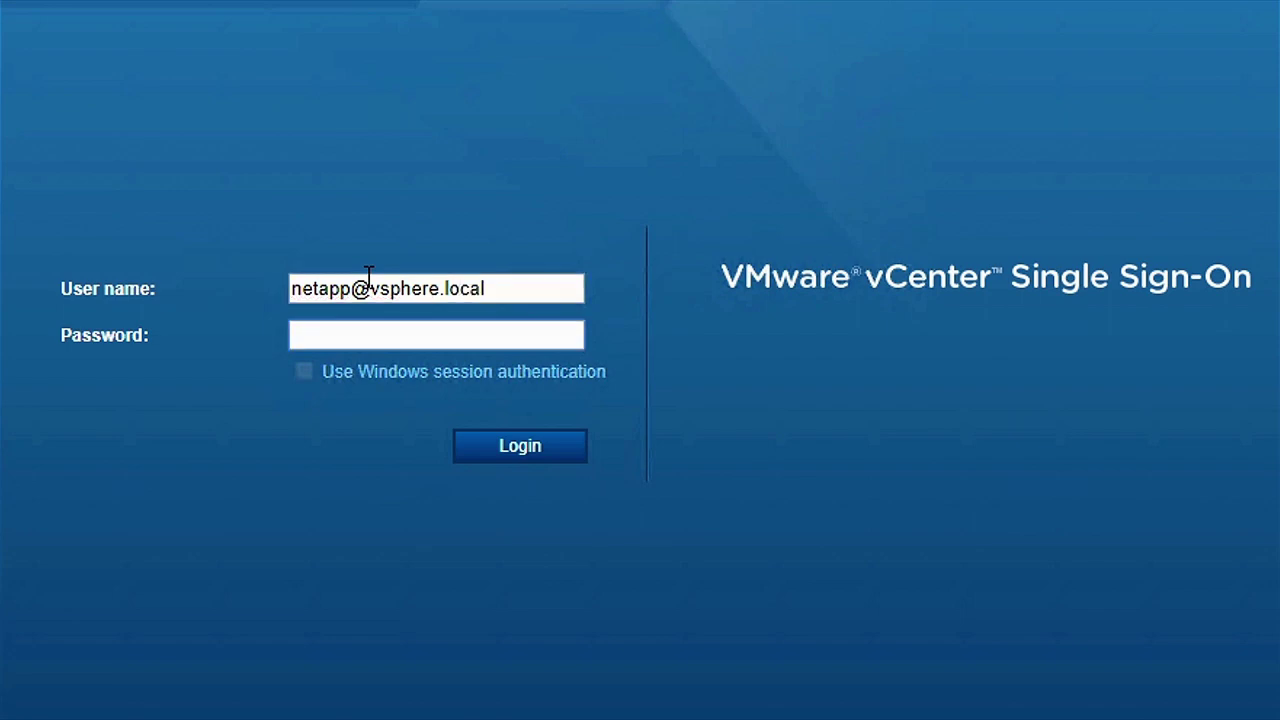
type("•••••••••")
key("Return")
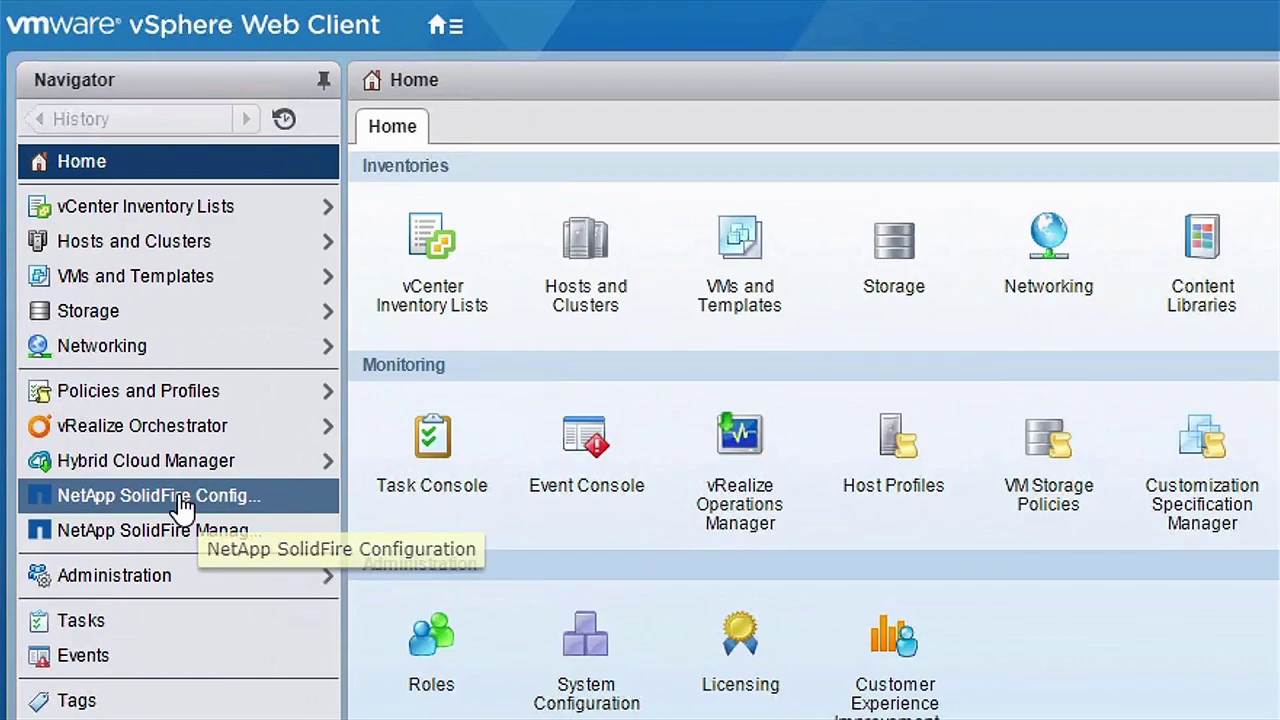
- Examine the storage cluster's details and the mNode settings in NetApp SolidFire Configuration
left_click(182, 504)
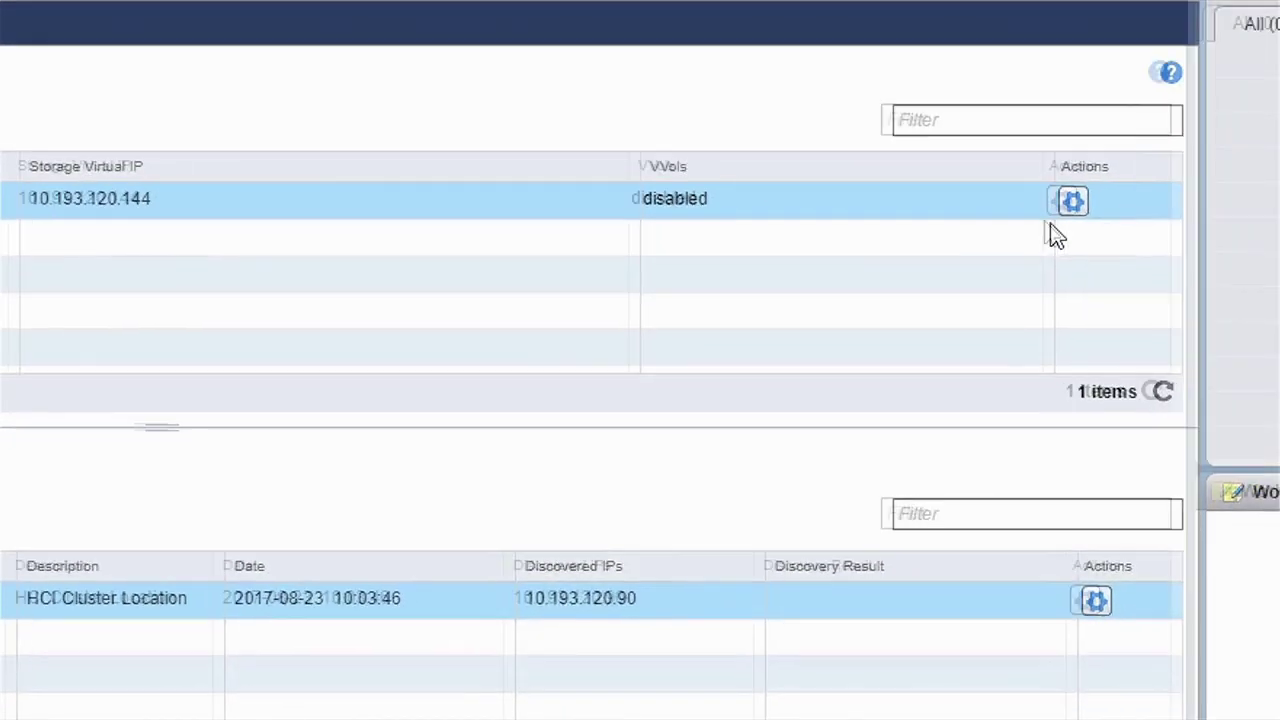
left_click(1057, 200)
left_click(1097, 238)
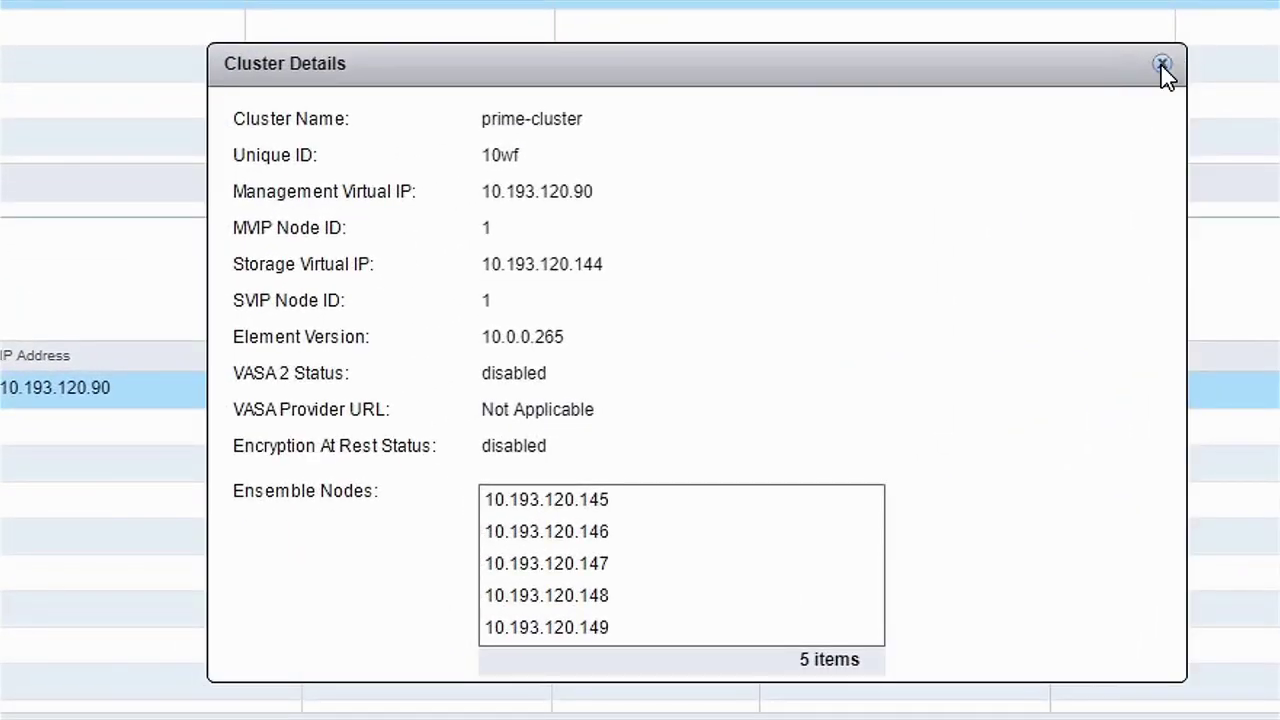
left_click(1161, 66)
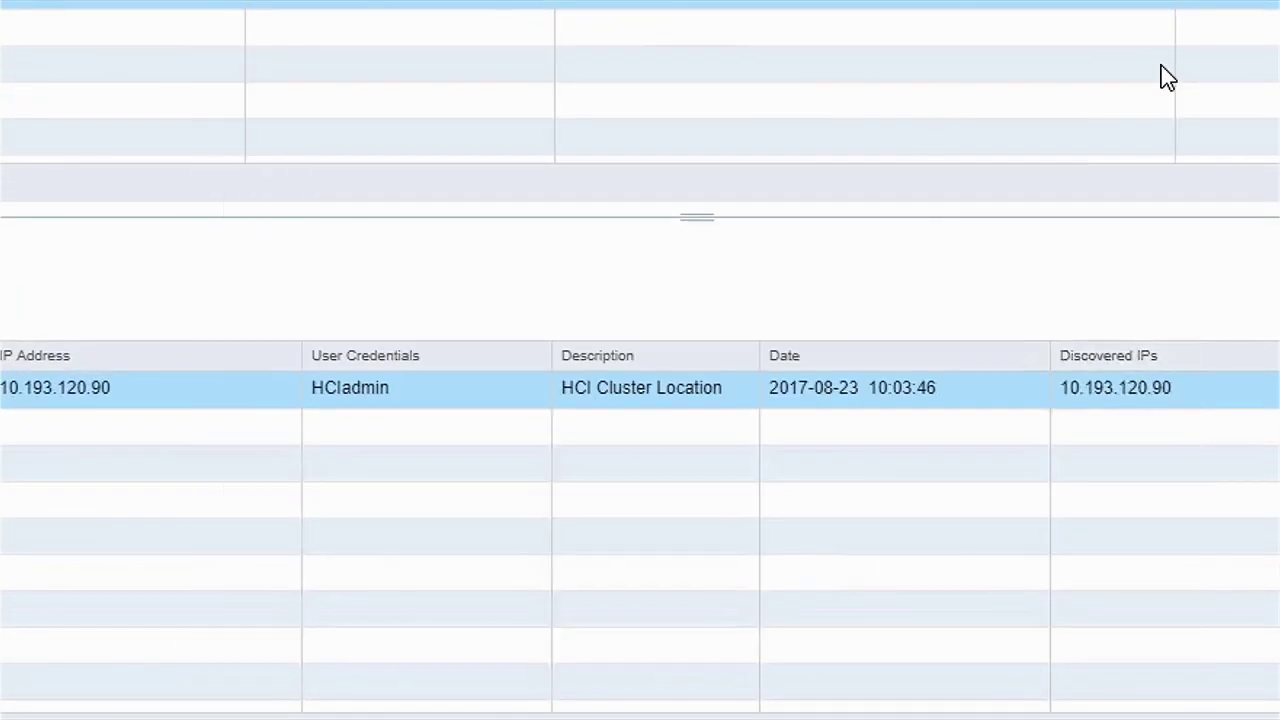
left_click(522, 118)
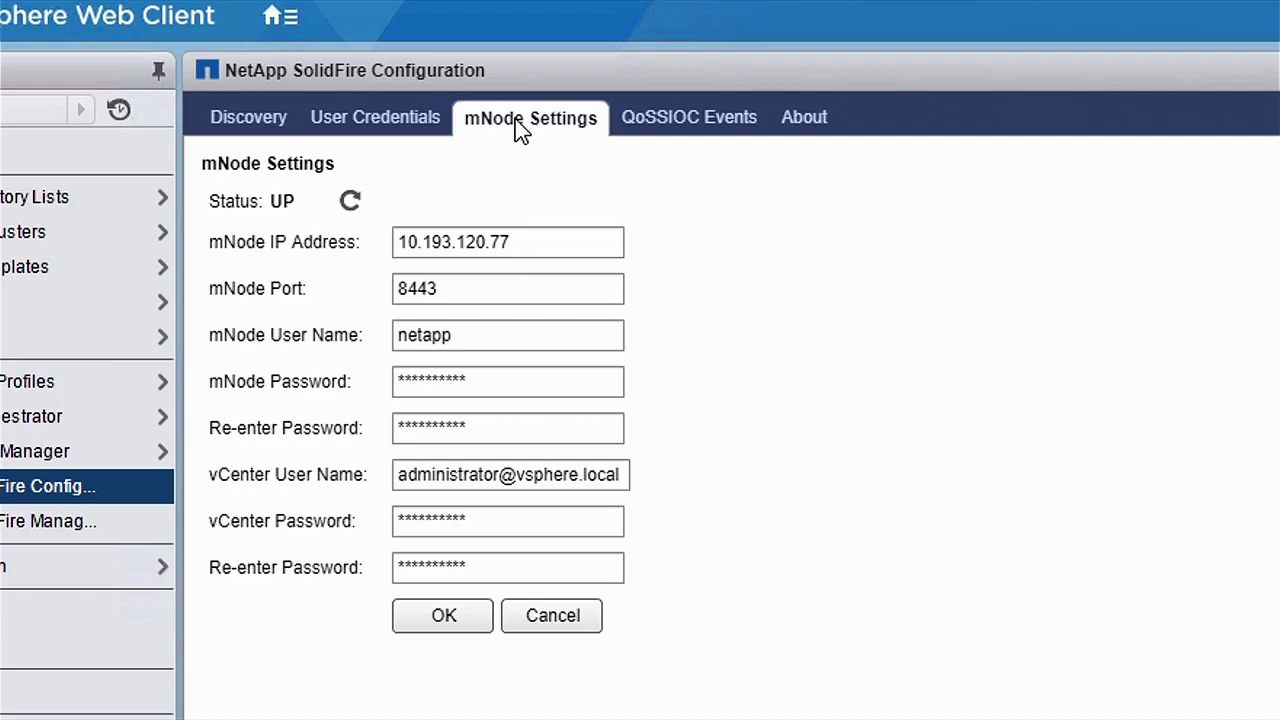
- Review prime-cluster's reporting overview, datastores and active drives in NetApp SolidFire Management
left_click(75, 528)
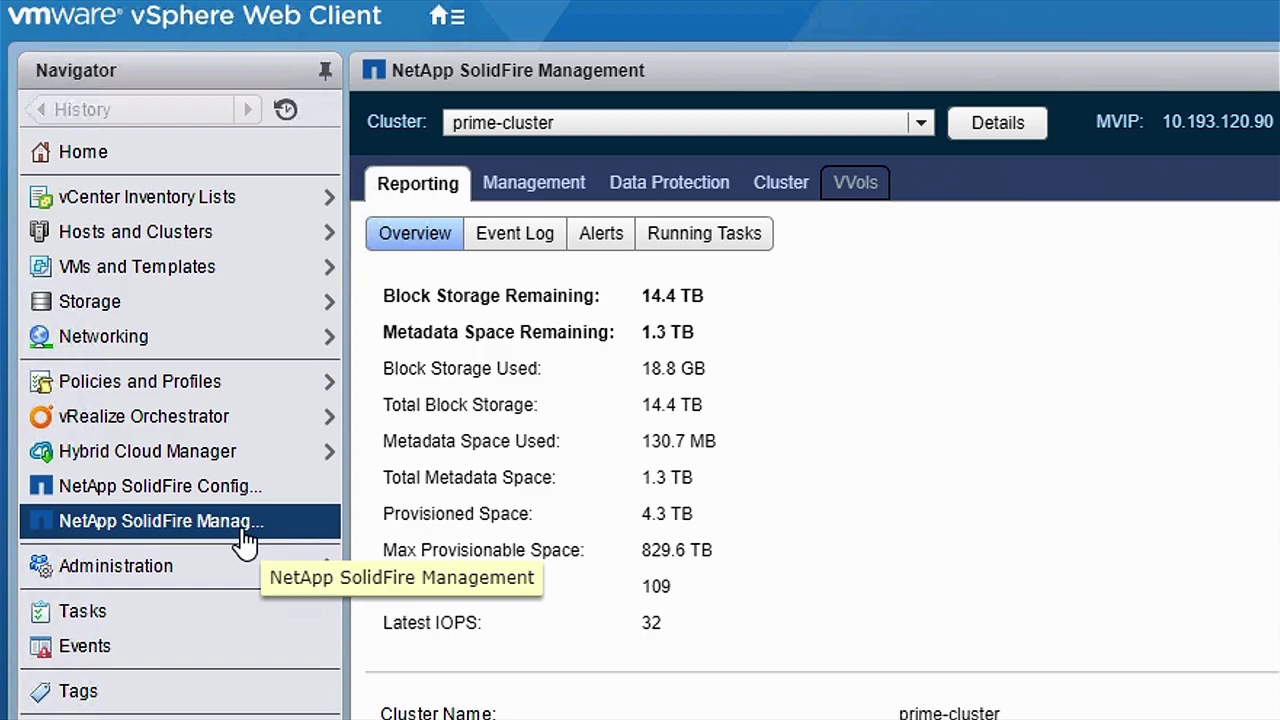
left_click(553, 188)
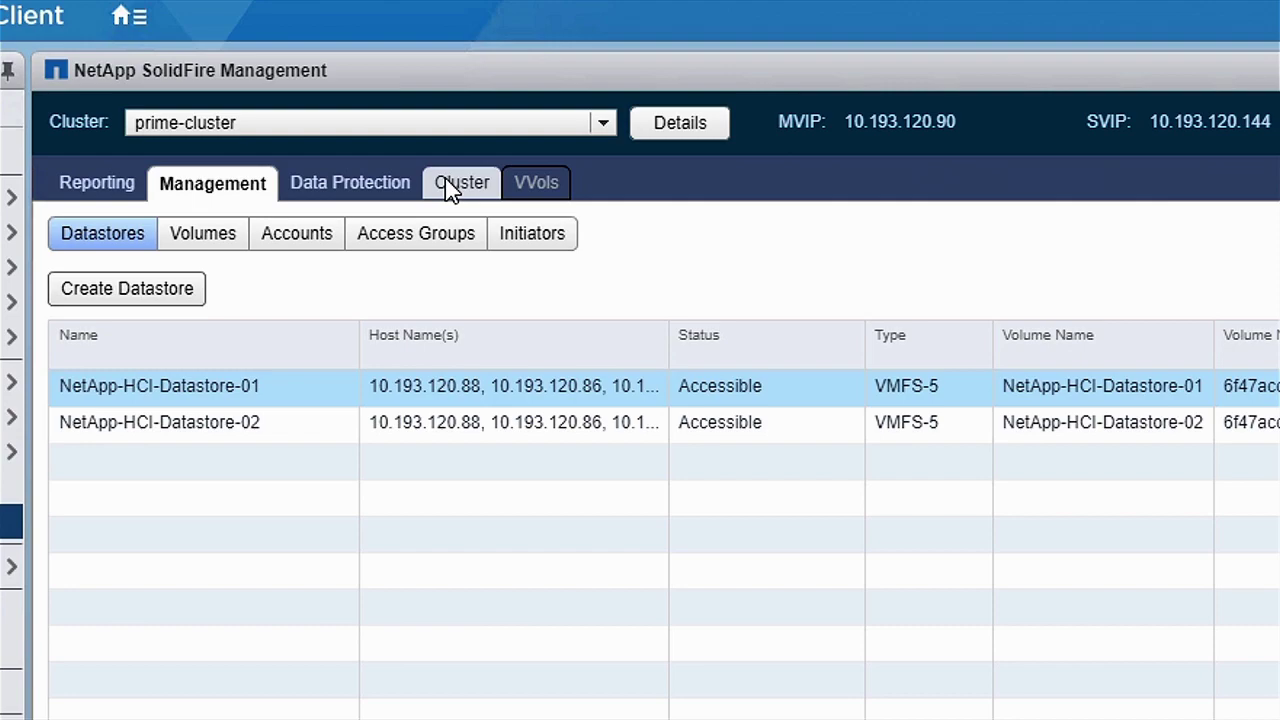
left_click(448, 185)
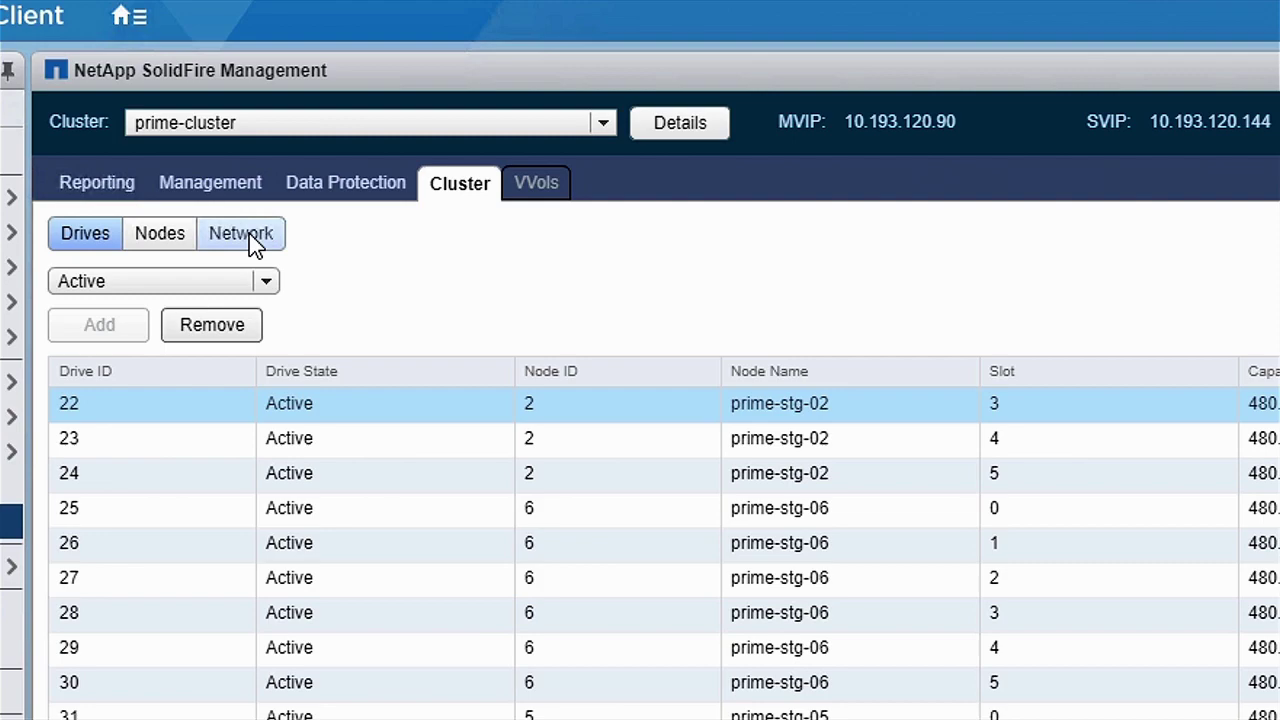
- Start a new VLAN on the cluster network named VMNet-iSCSI with VLAN tag 664 and SVIP 10.193.121.115
left_click(252, 240)
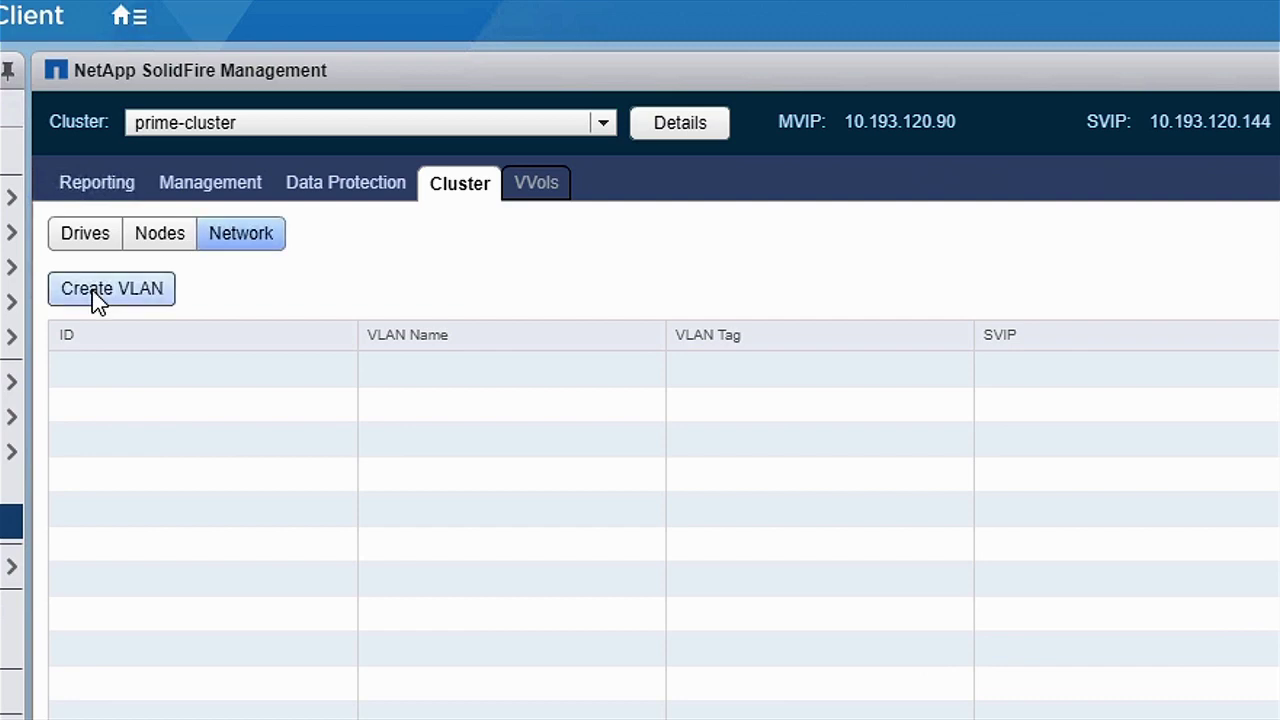
left_click(97, 296)
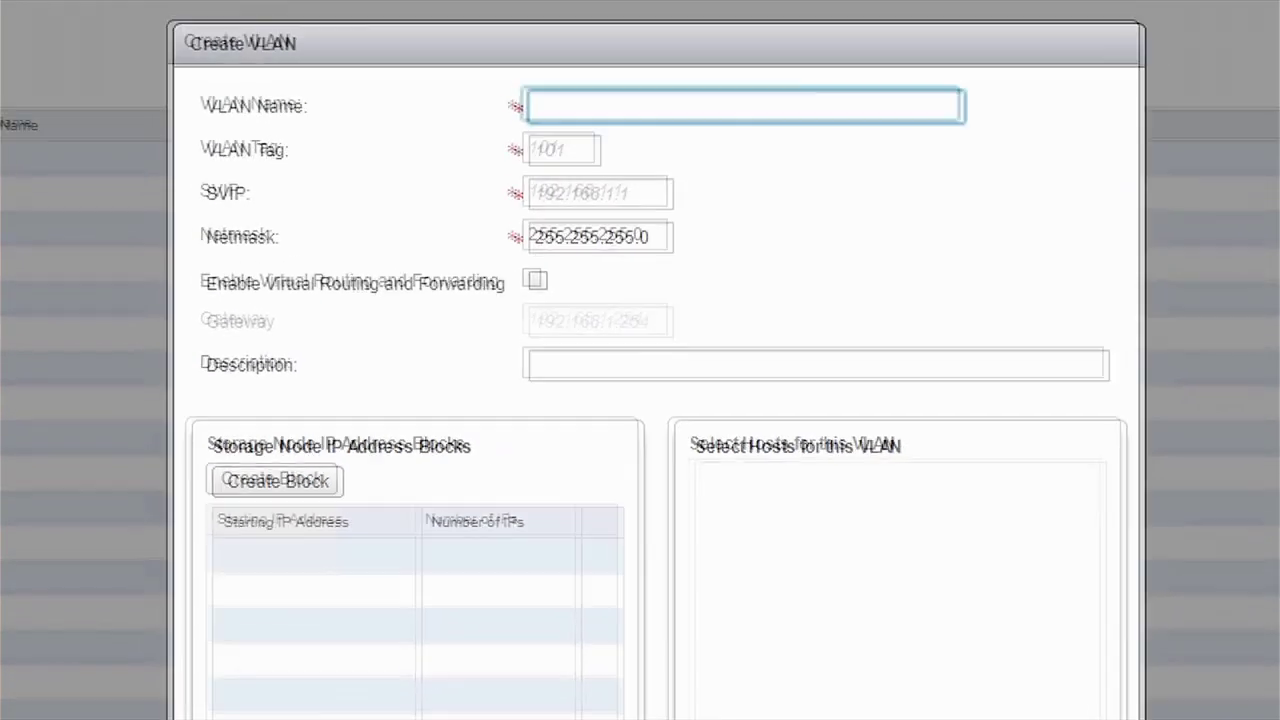
type("VMNet-iSCSI")
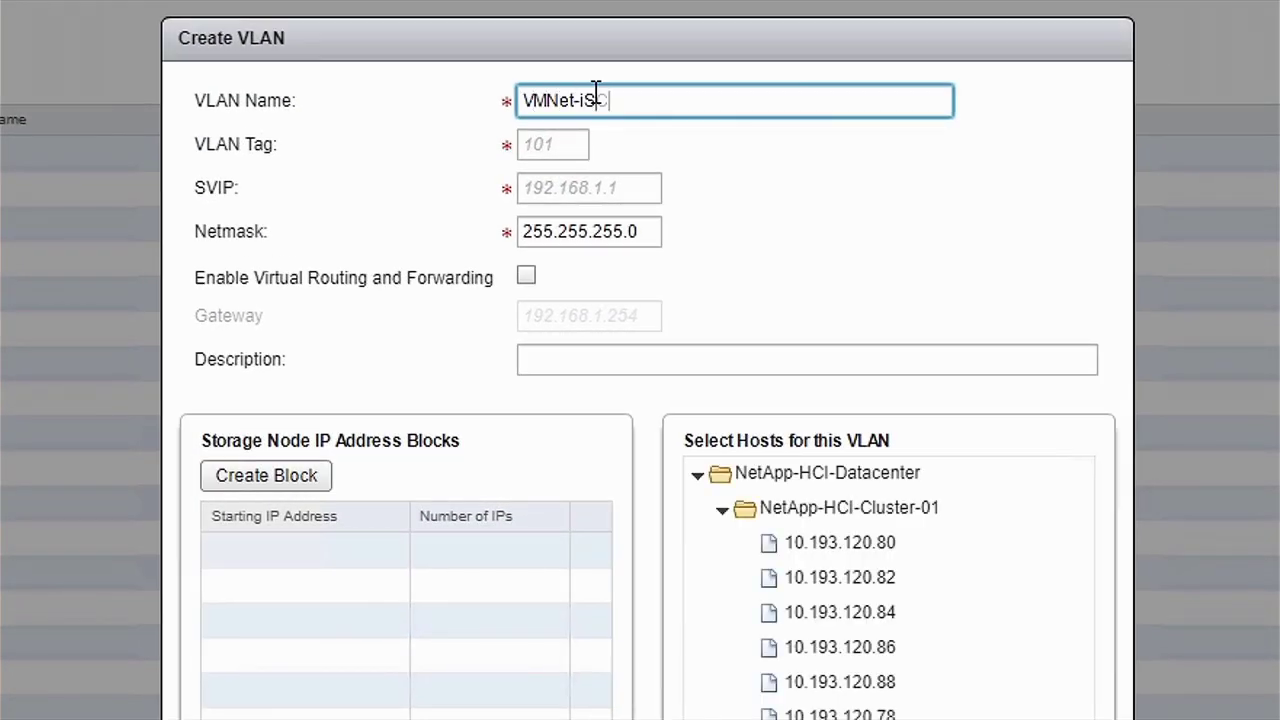
left_click(569, 147)
type("664")
left_click(586, 187)
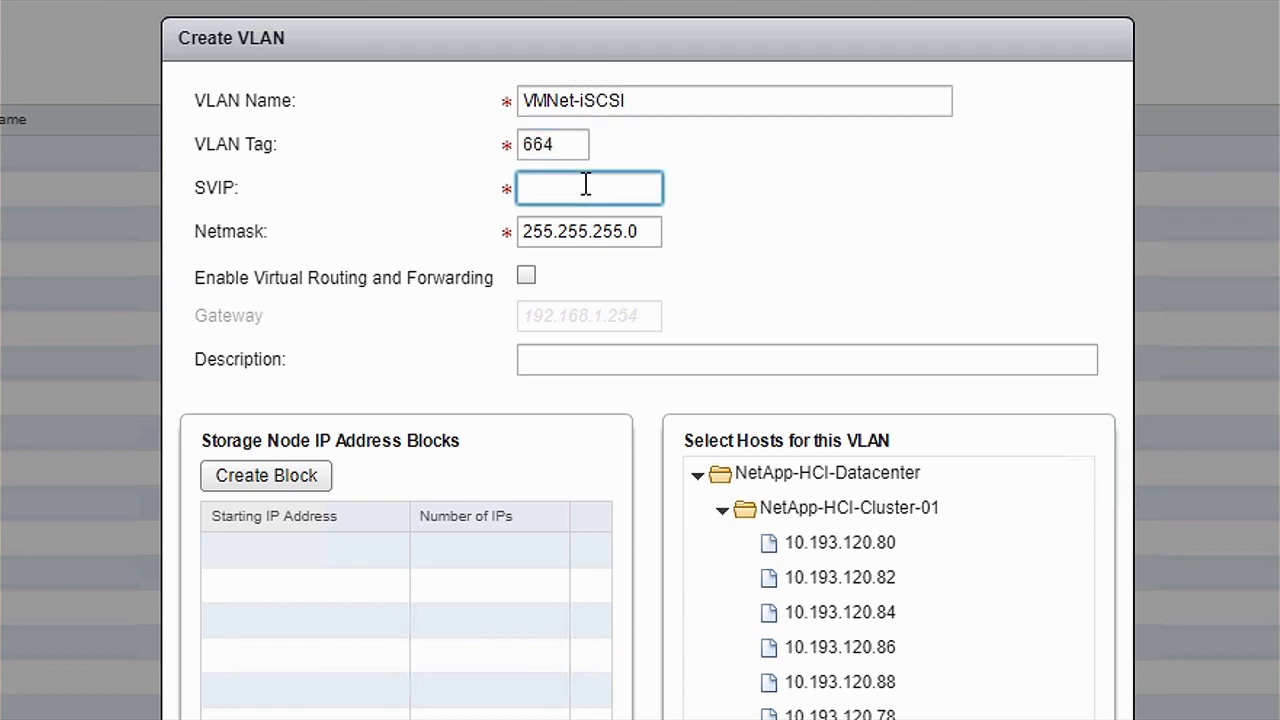
type("10.193.121.115")
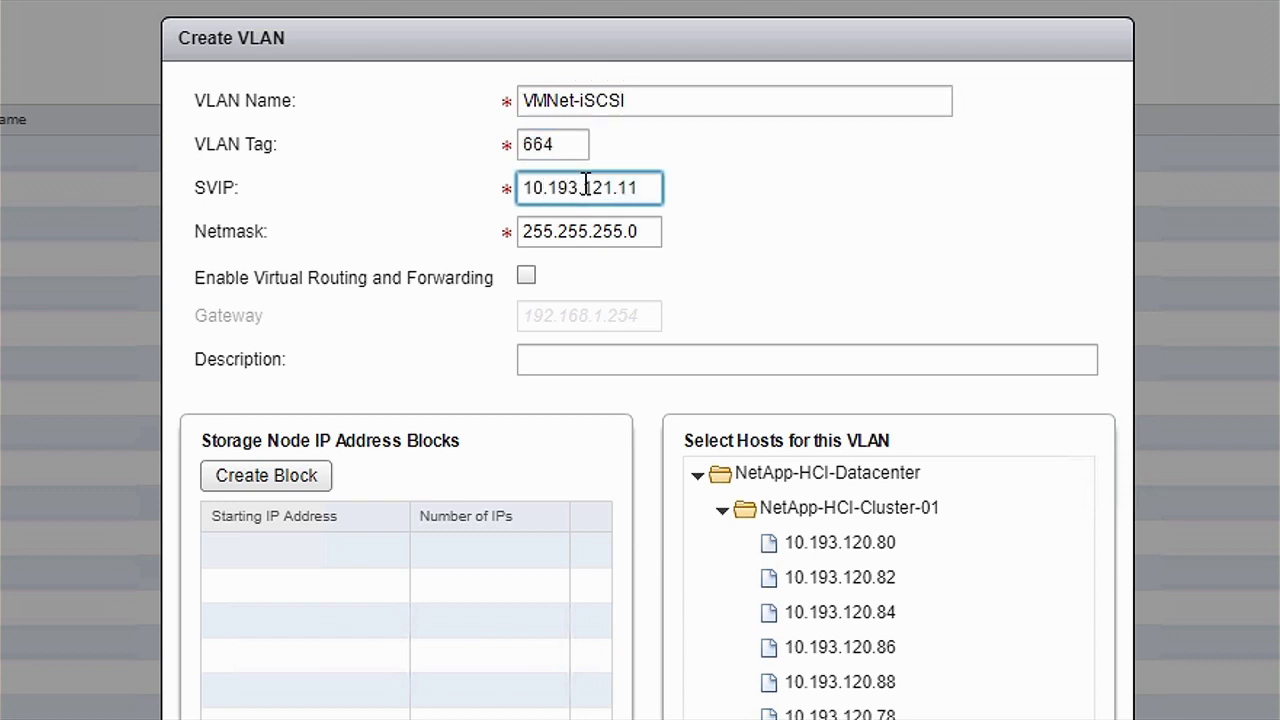
- Set netmask 255.255.255.192, enable virtual routing and forwarding with gateway 10.193.121.65, and describe the VLAN as "iSCSI VLAN for Virtual Machines"
left_click(652, 232)
left_click(526, 275)
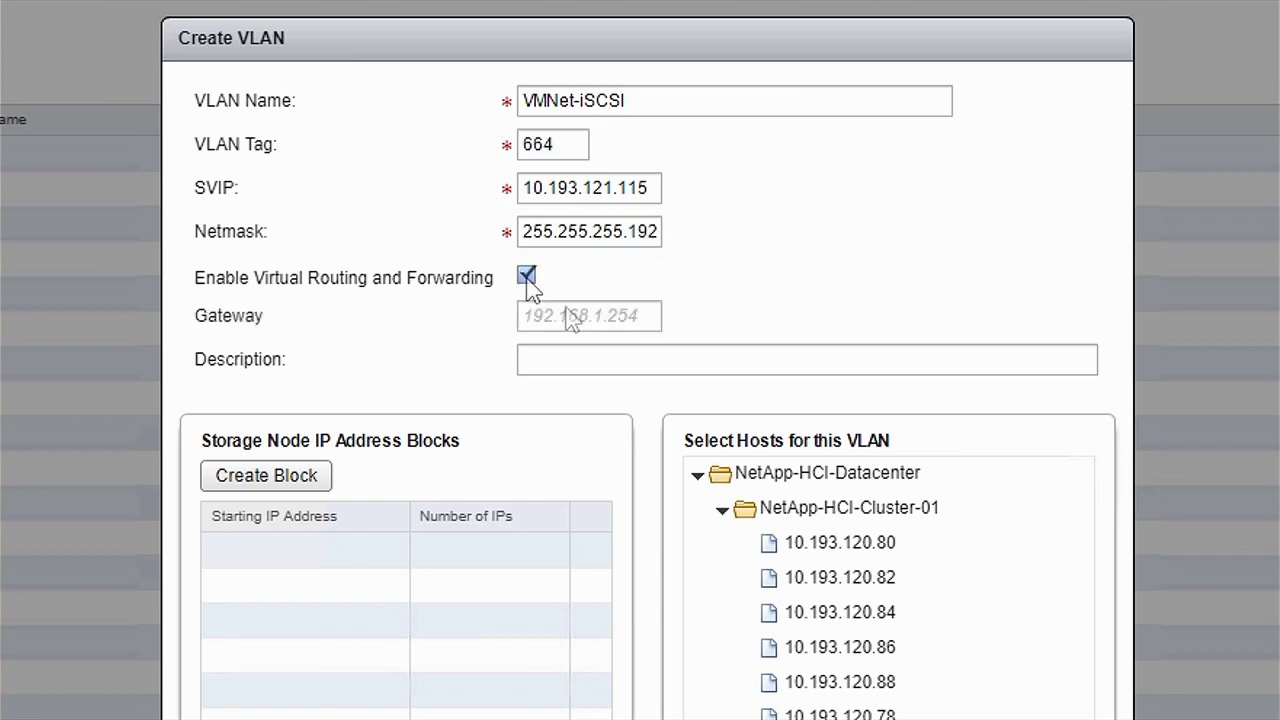
left_click(577, 317)
type("10.193.121")
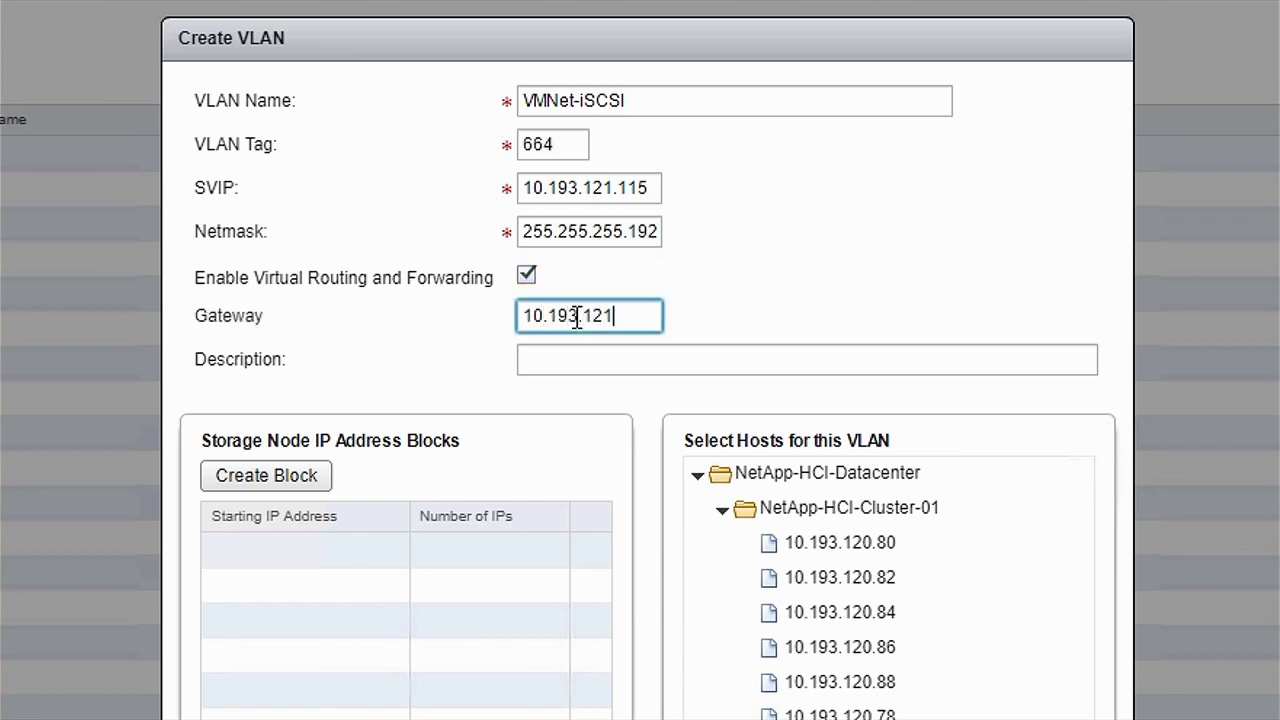
type(".65")
left_click(591, 368)
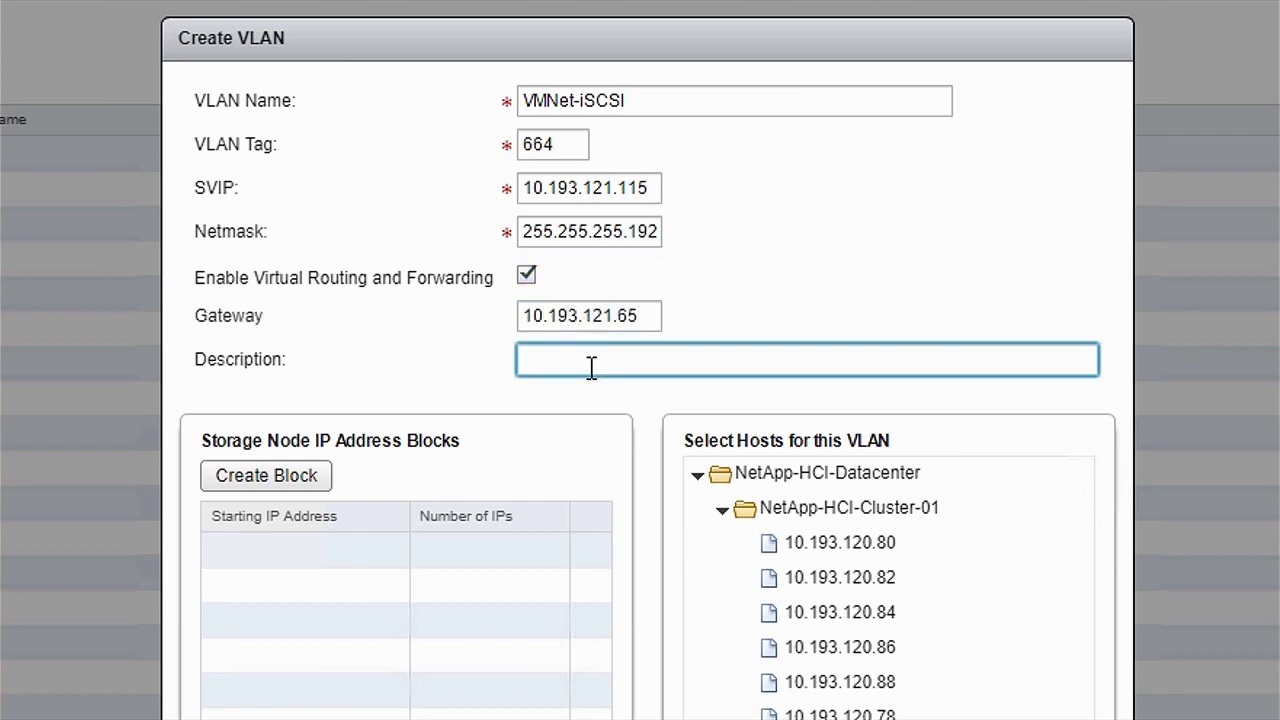
type("iSCSI VLAN for Virtual Machines")
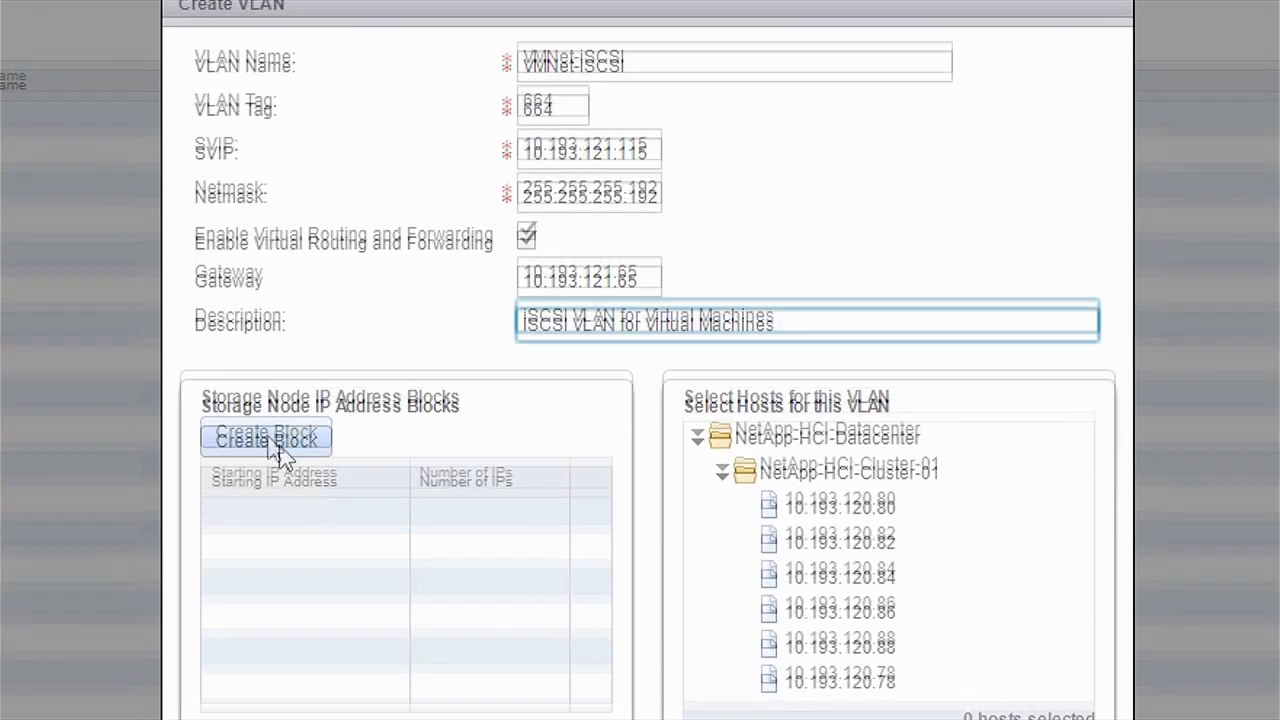
- Add a storage node block of 10 IPs starting at 10.193.121.116, select all six NetApp-HCI-Cluster-01 hosts, and create the VLAN
left_click(270, 440)
type("10.193.121.116")
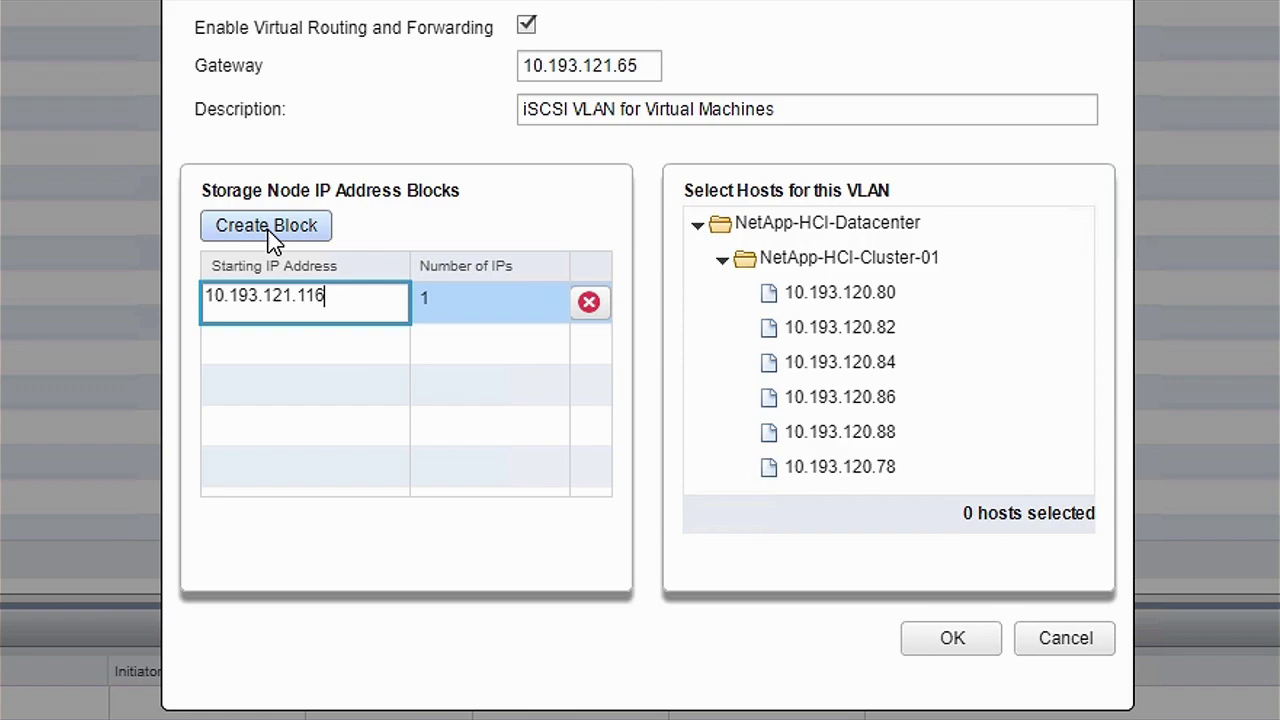
left_click(497, 306)
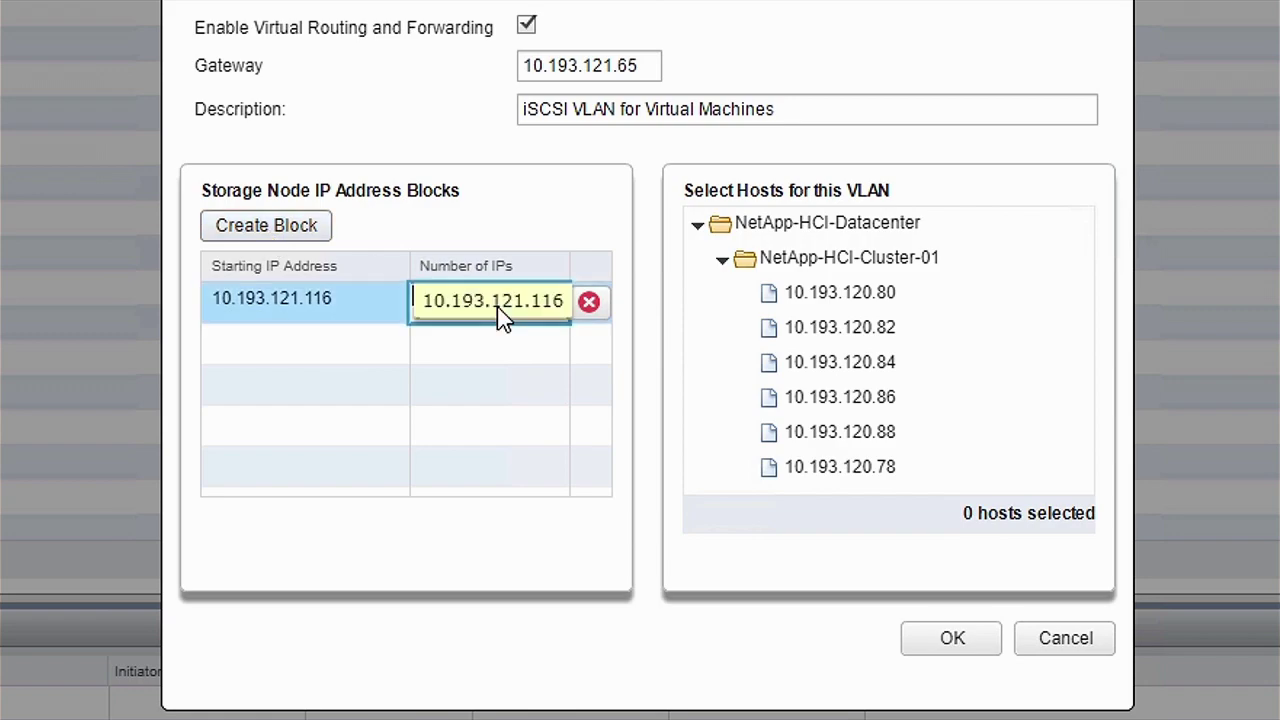
type("10")
left_click(506, 394)
left_click_drag(757, 322, 840, 470)
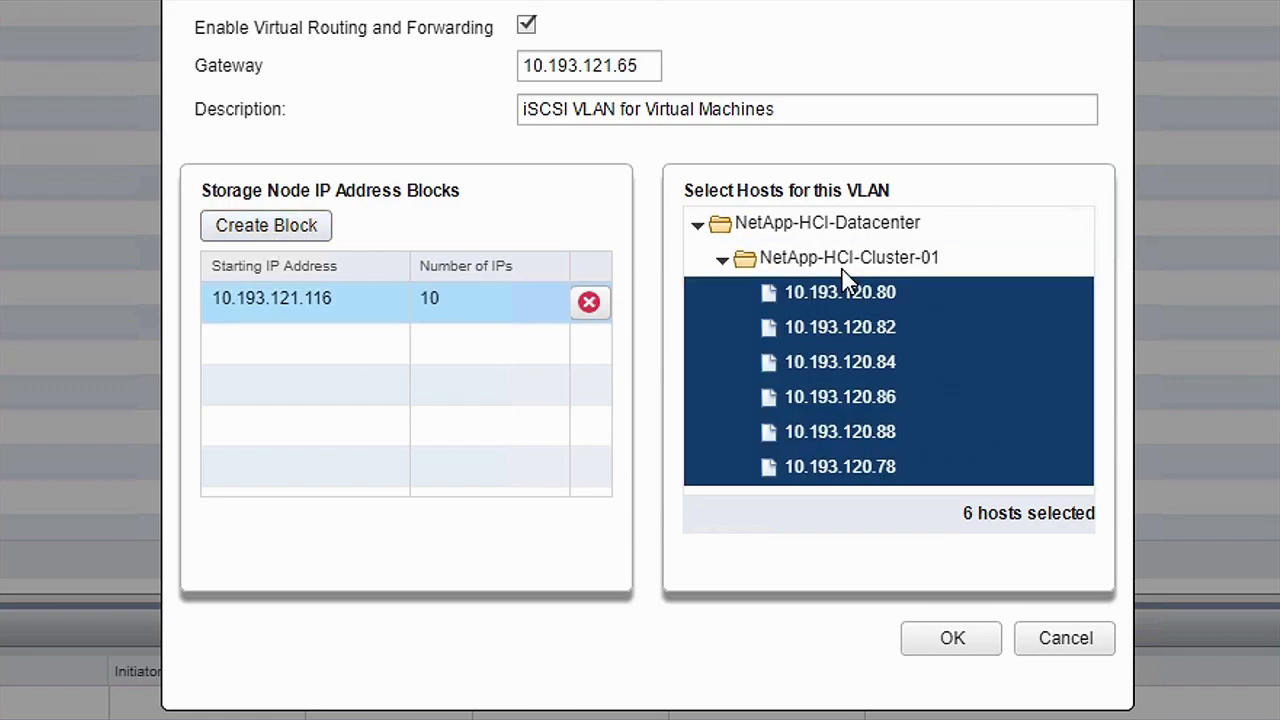
left_click(945, 640)
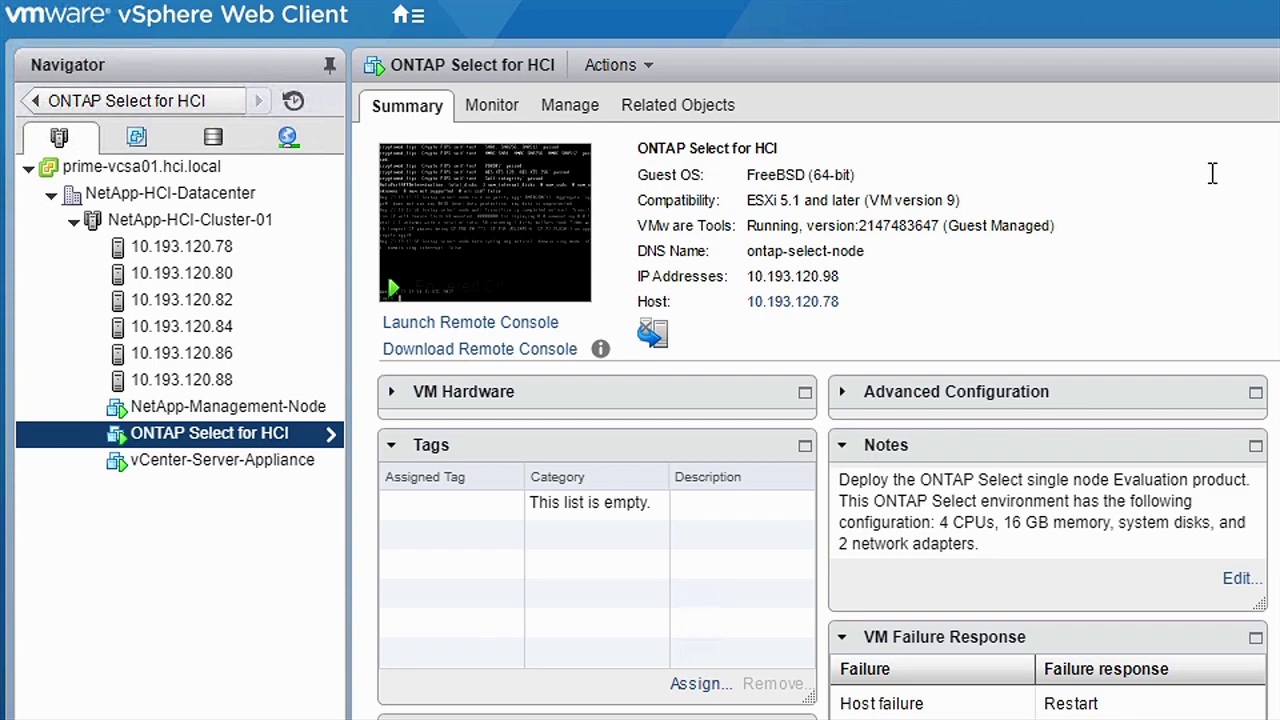
- Examine the Select-HCI-ISO datastore in vCenter, and the hci-svm overview, namespace and volumes in OnCommand System Manager
left_click(213, 140)
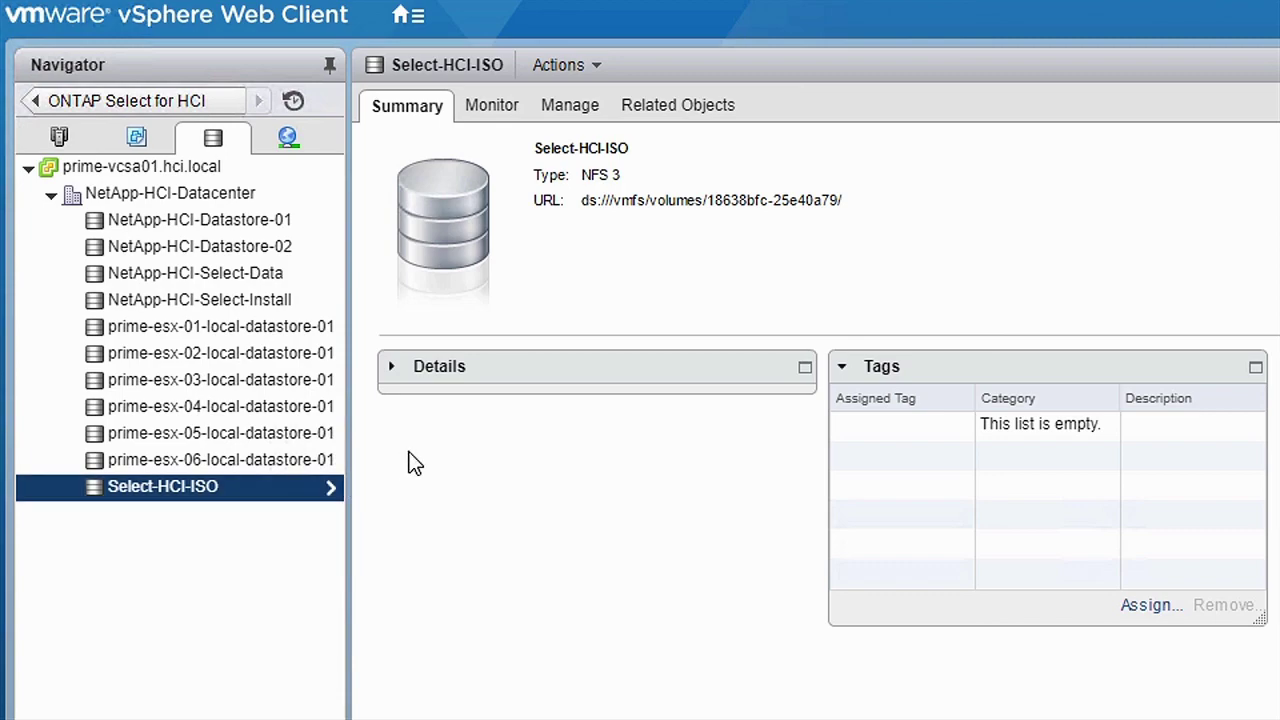
left_click(407, 15)
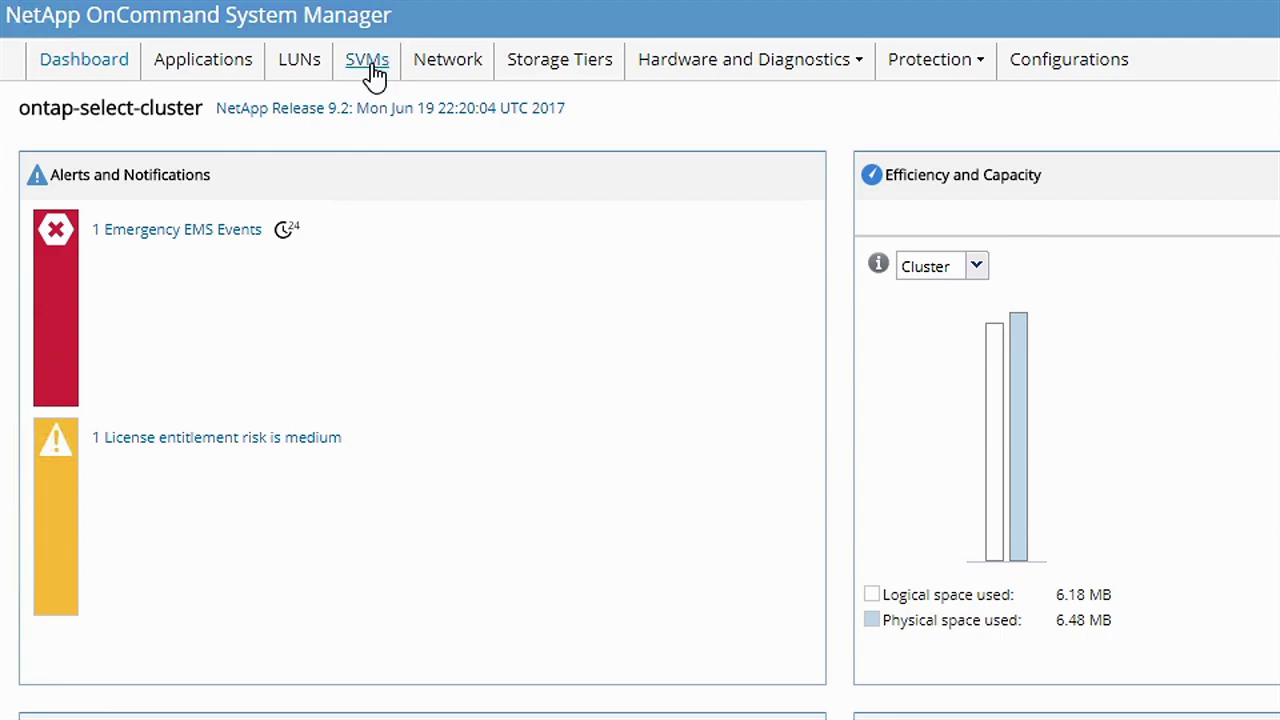
left_click(368, 64)
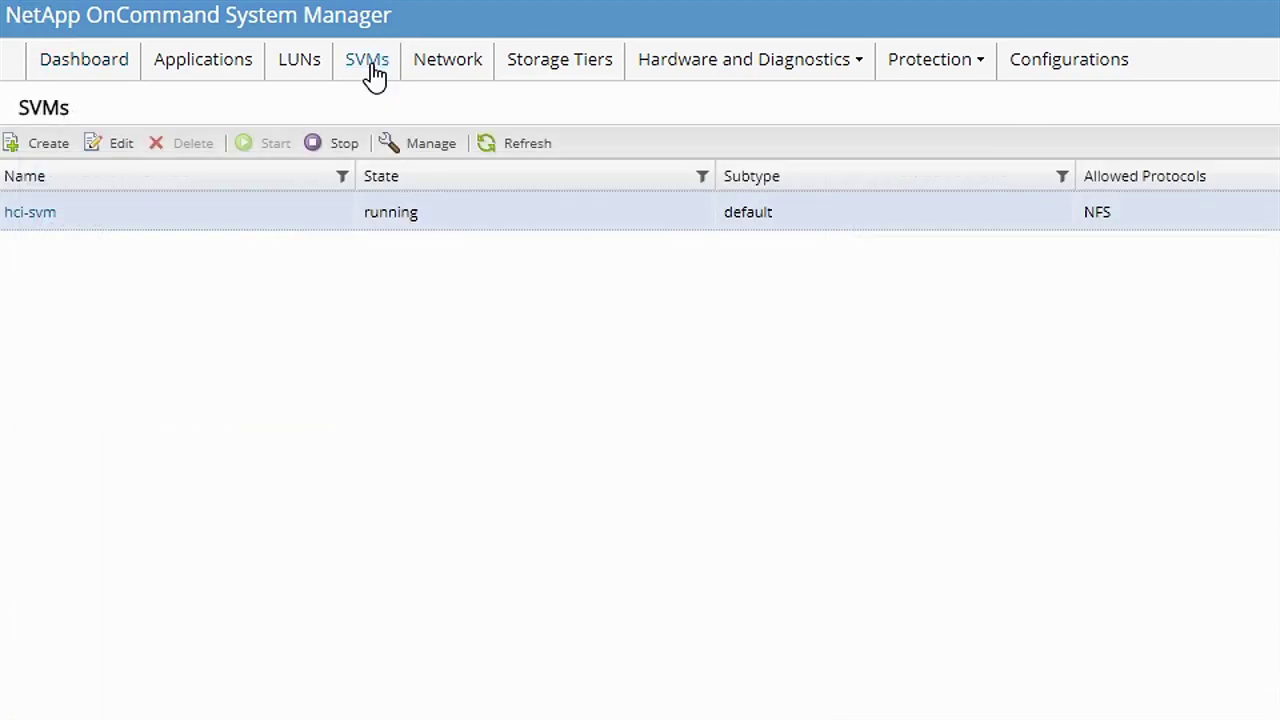
left_click(29, 213)
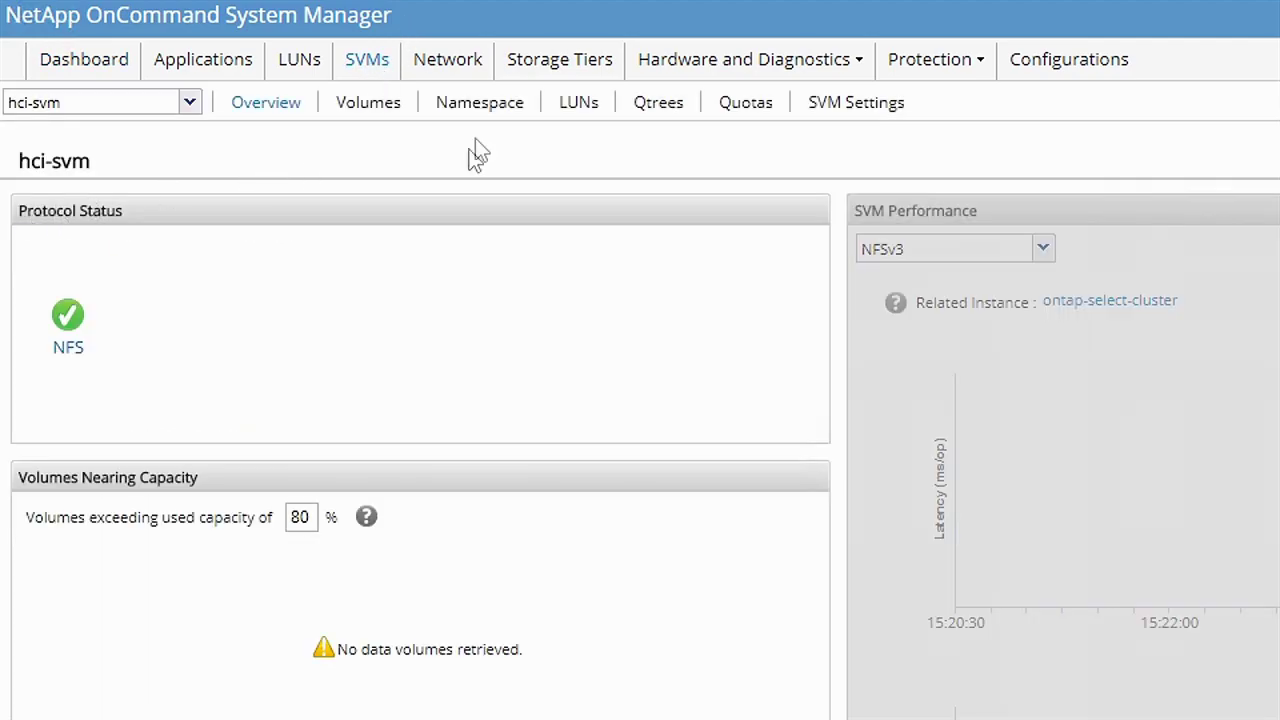
left_click(479, 108)
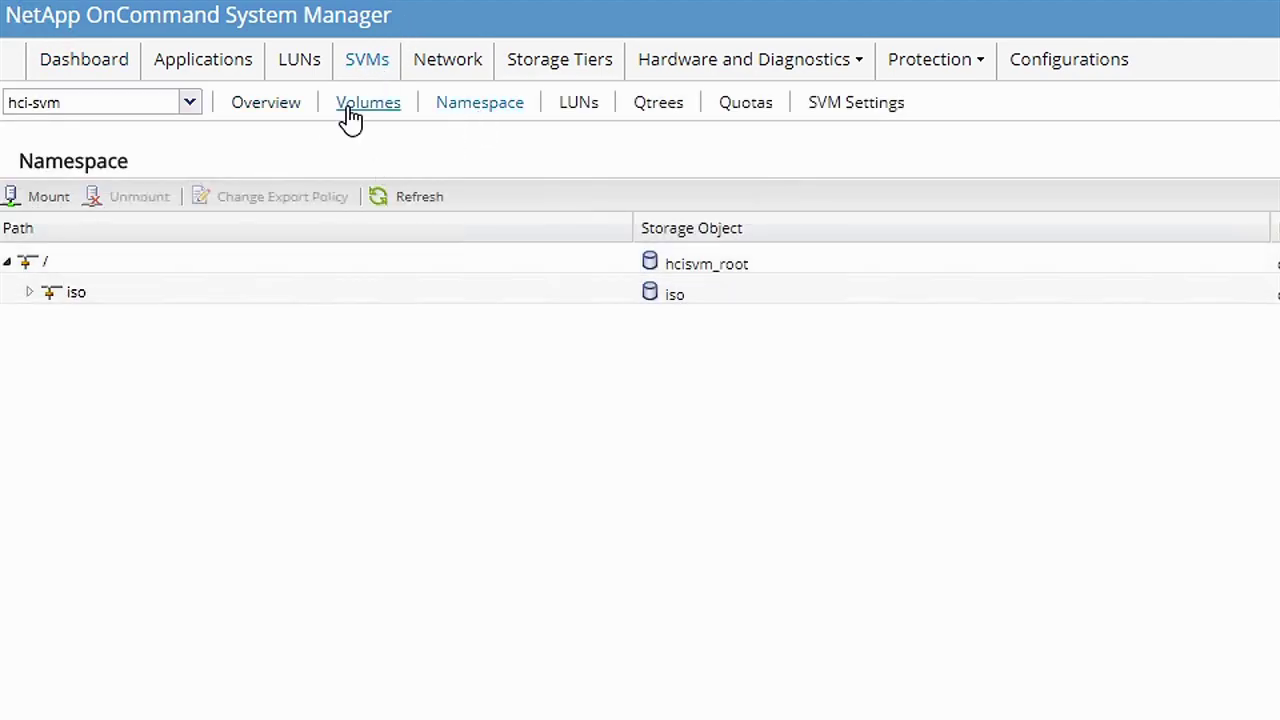
left_click(349, 112)
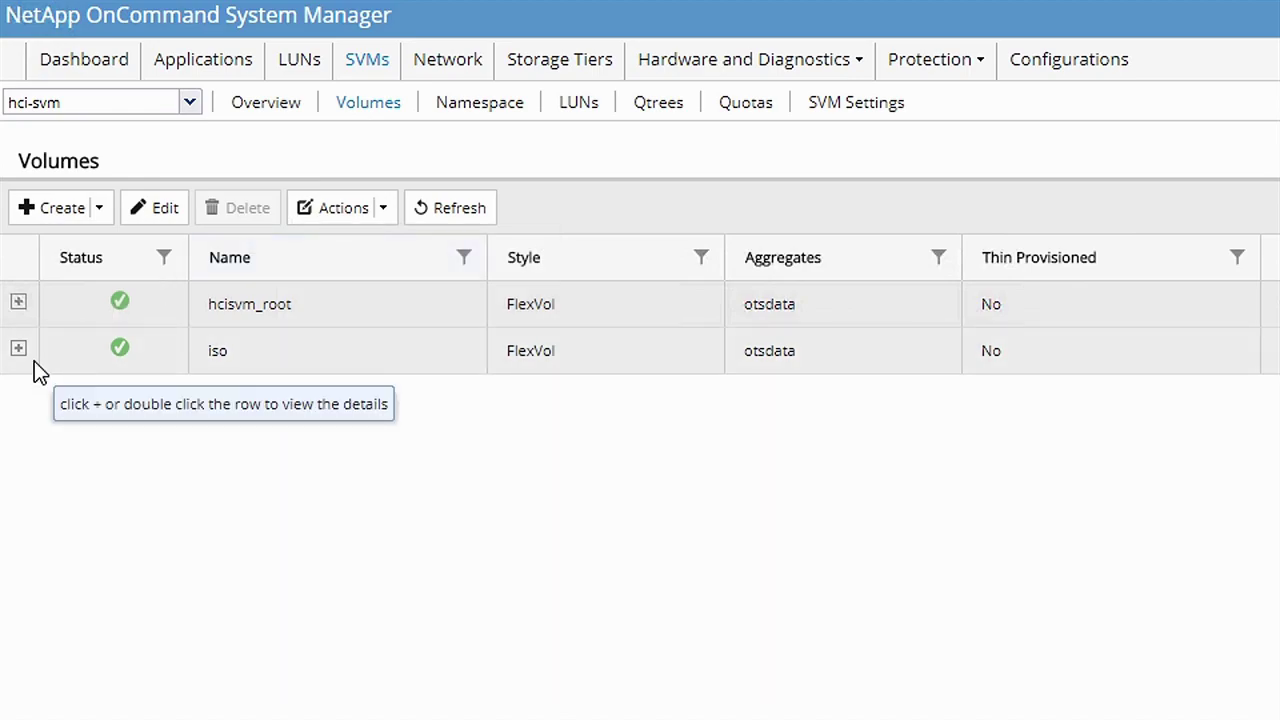
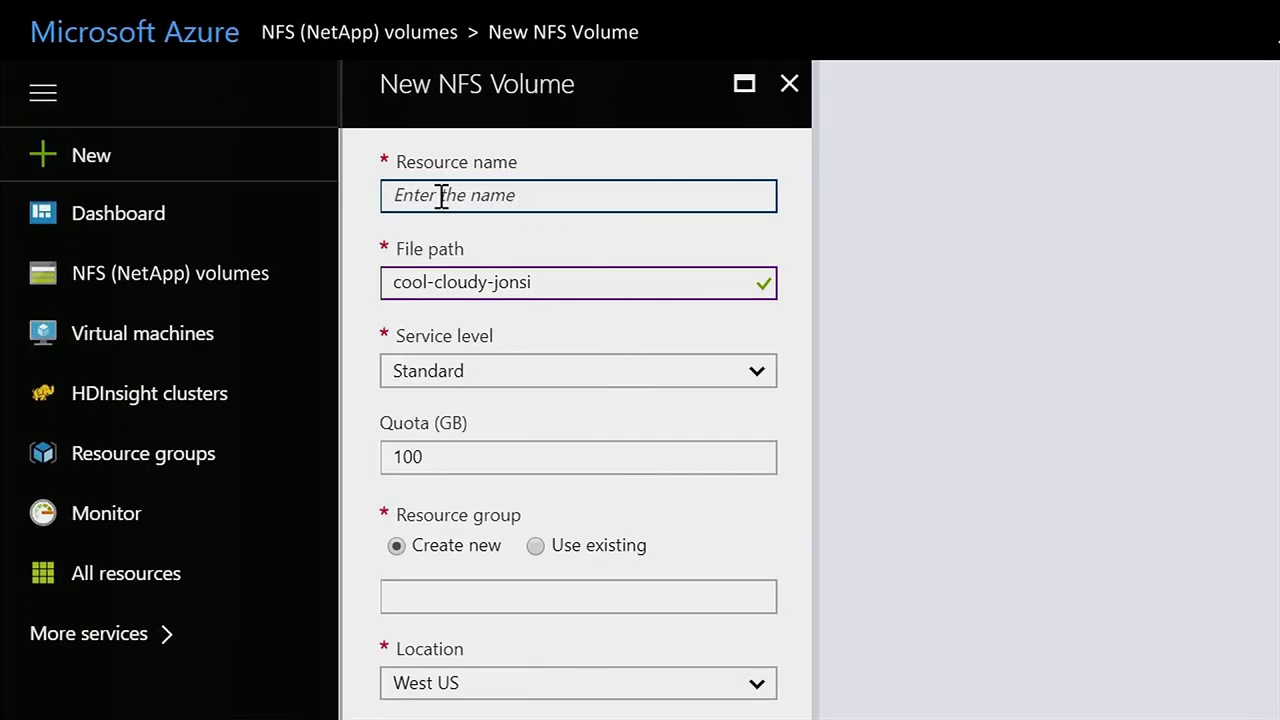
- In Microsoft Azure, create an NFS volume named volume1 with the Premium service level in the existing resource group capitalx-bigdata-rg1
type("volume1")
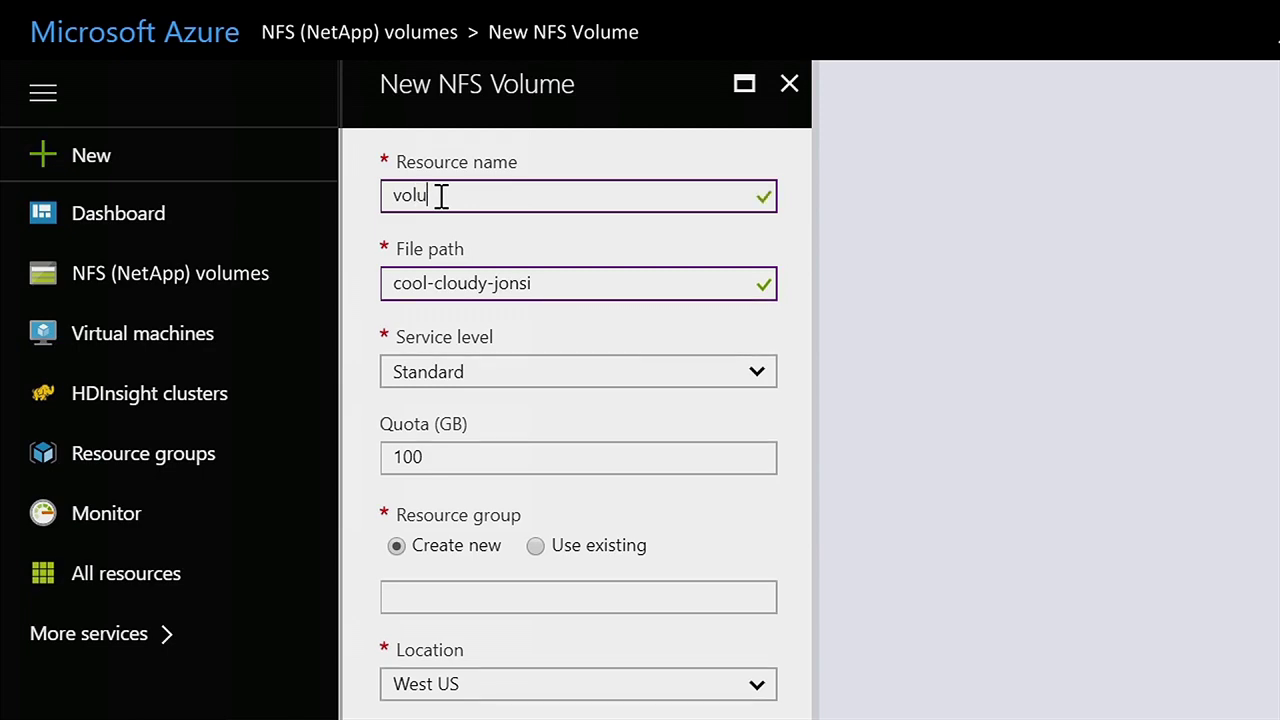
left_click(757, 378)
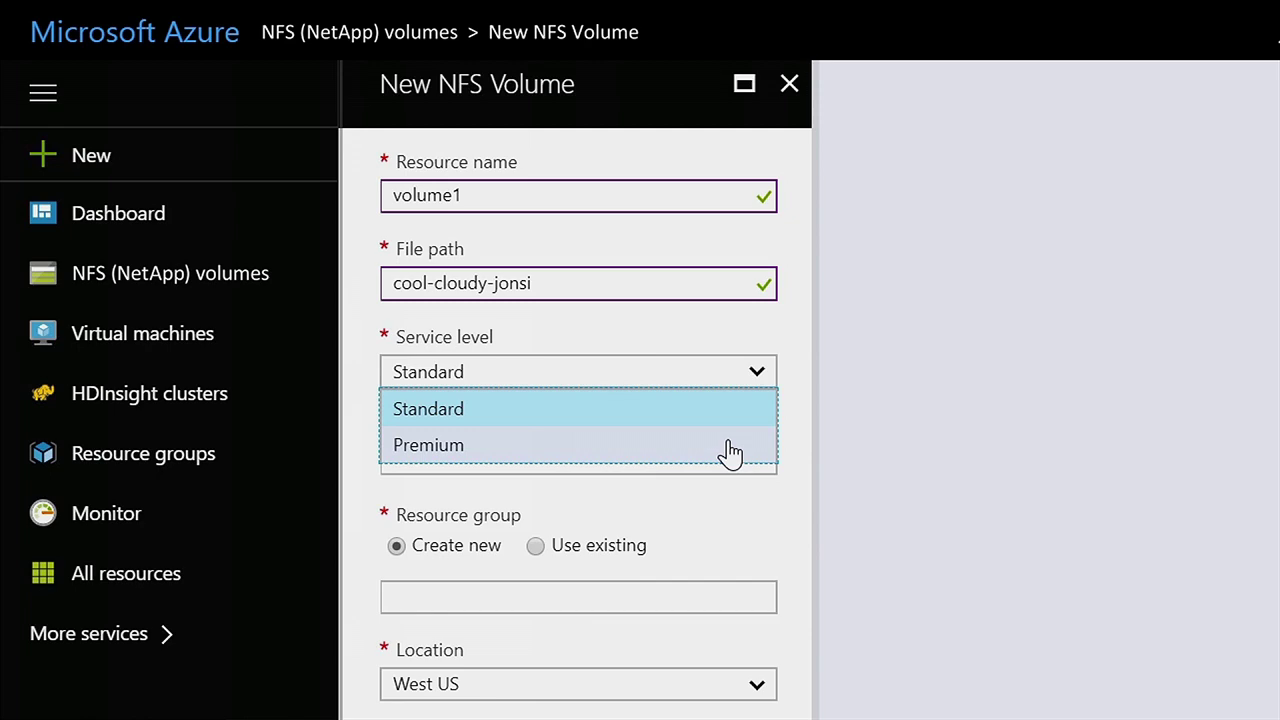
left_click(730, 446)
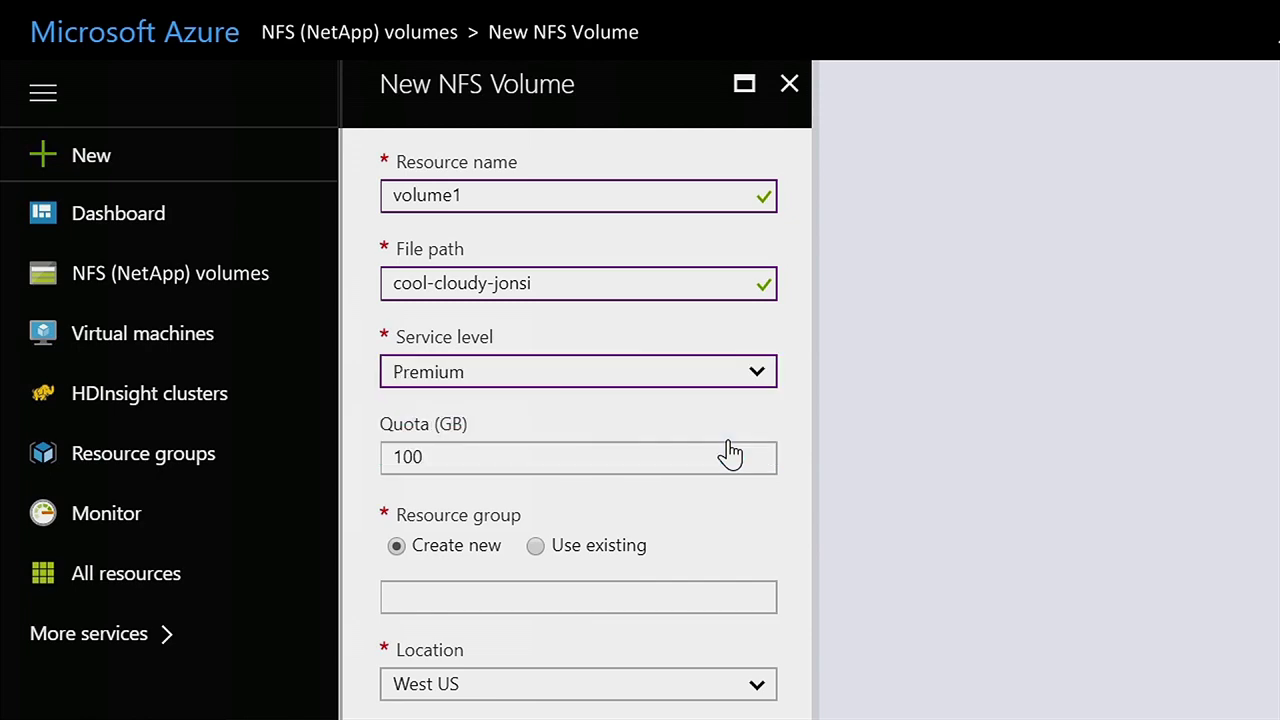
left_click(537, 552)
left_click(732, 598)
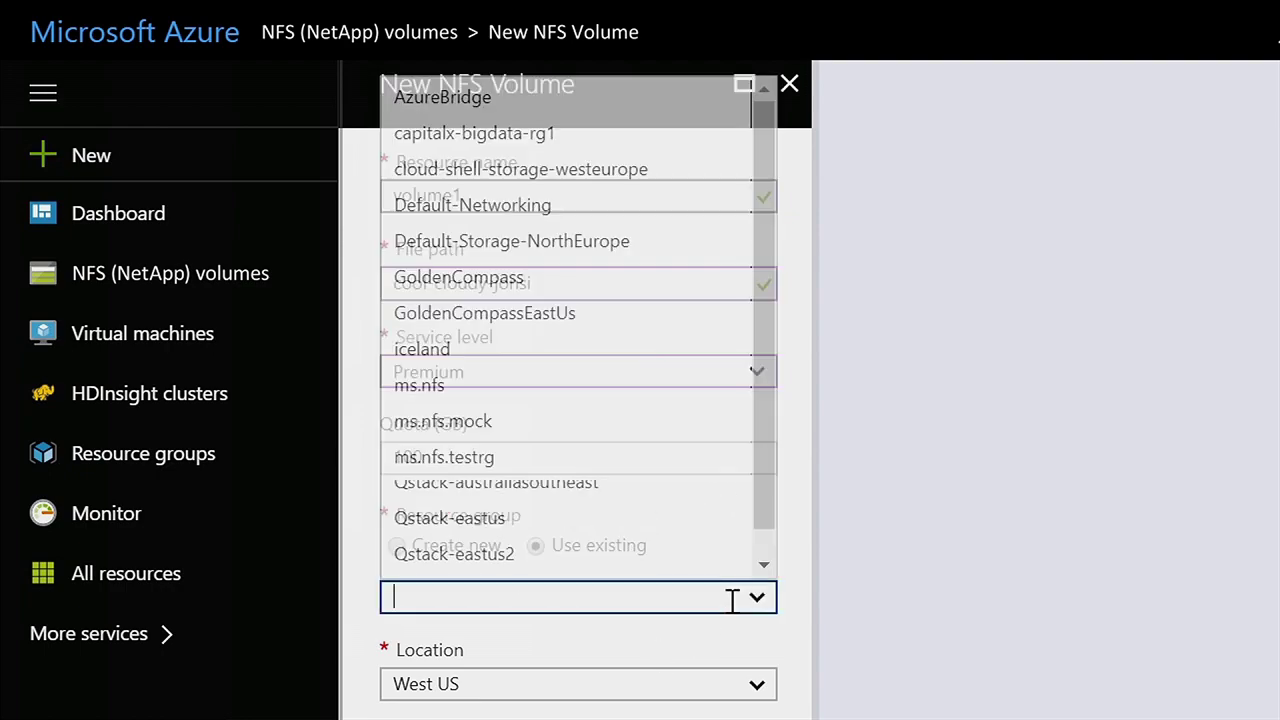
left_click(541, 134)
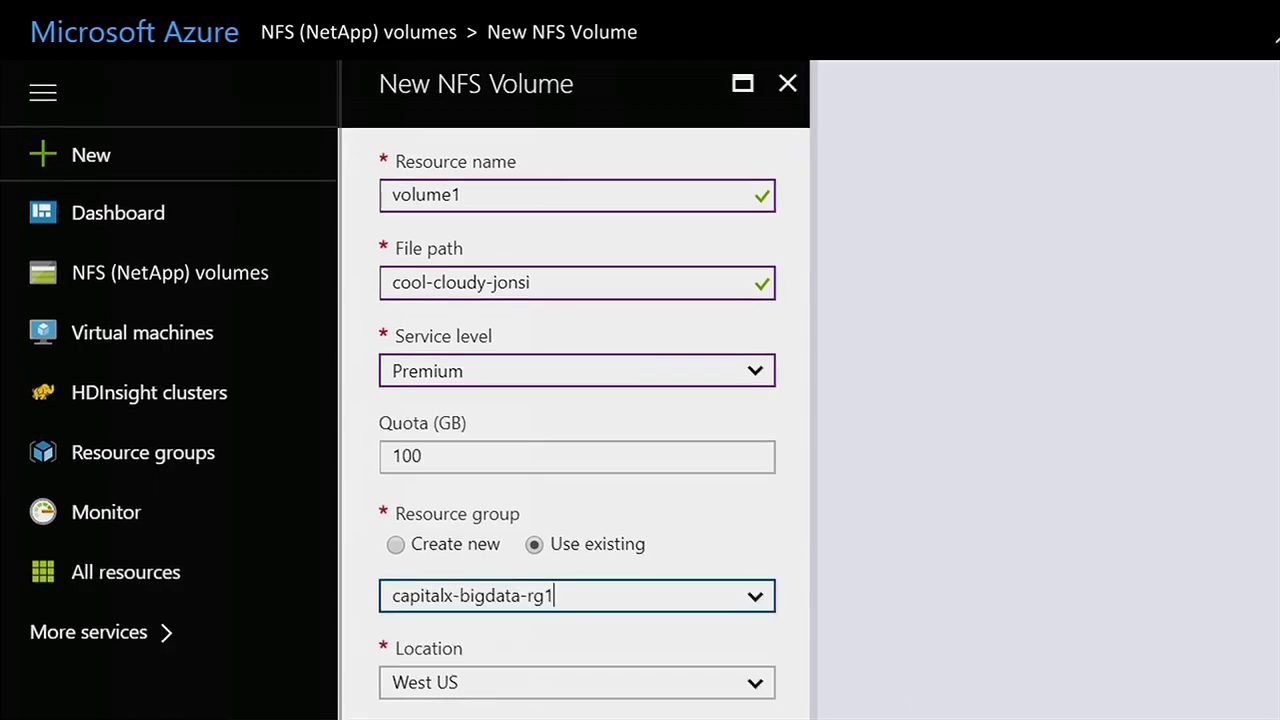
left_click(299, 617)
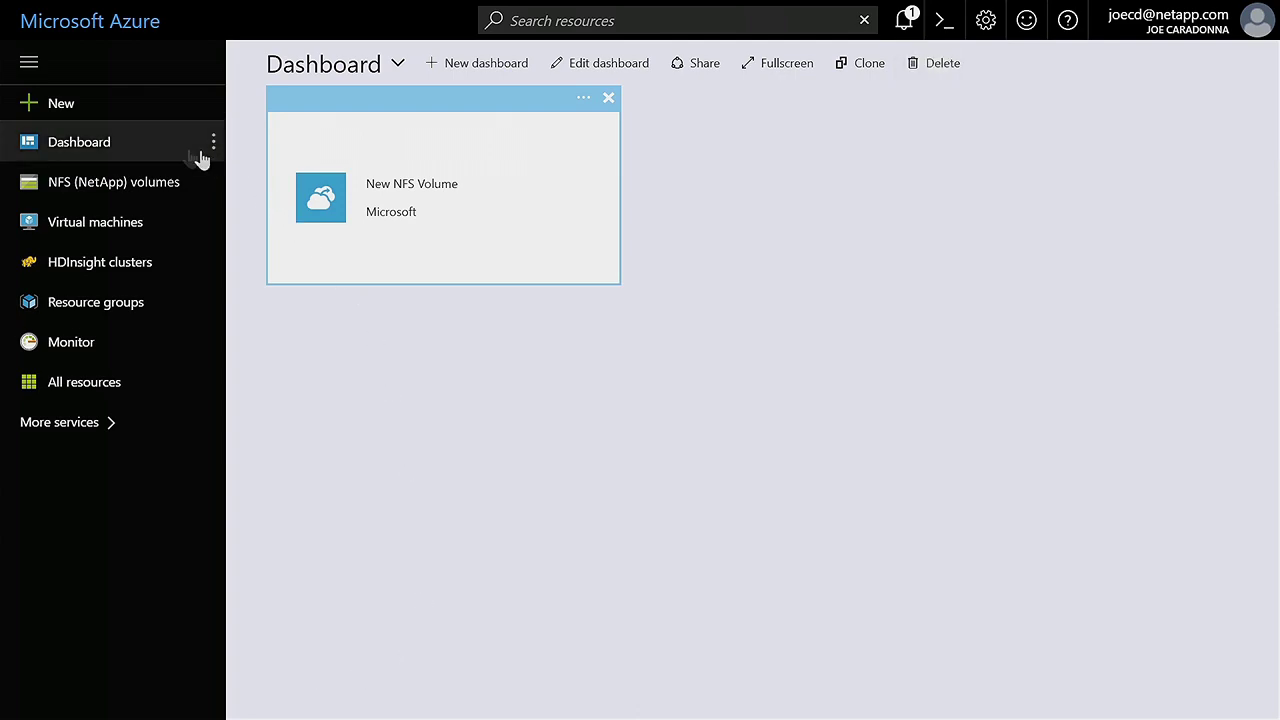
- Open volume1 from the NFS (NetApp) volumes list and examine its overview
left_click(78, 179)
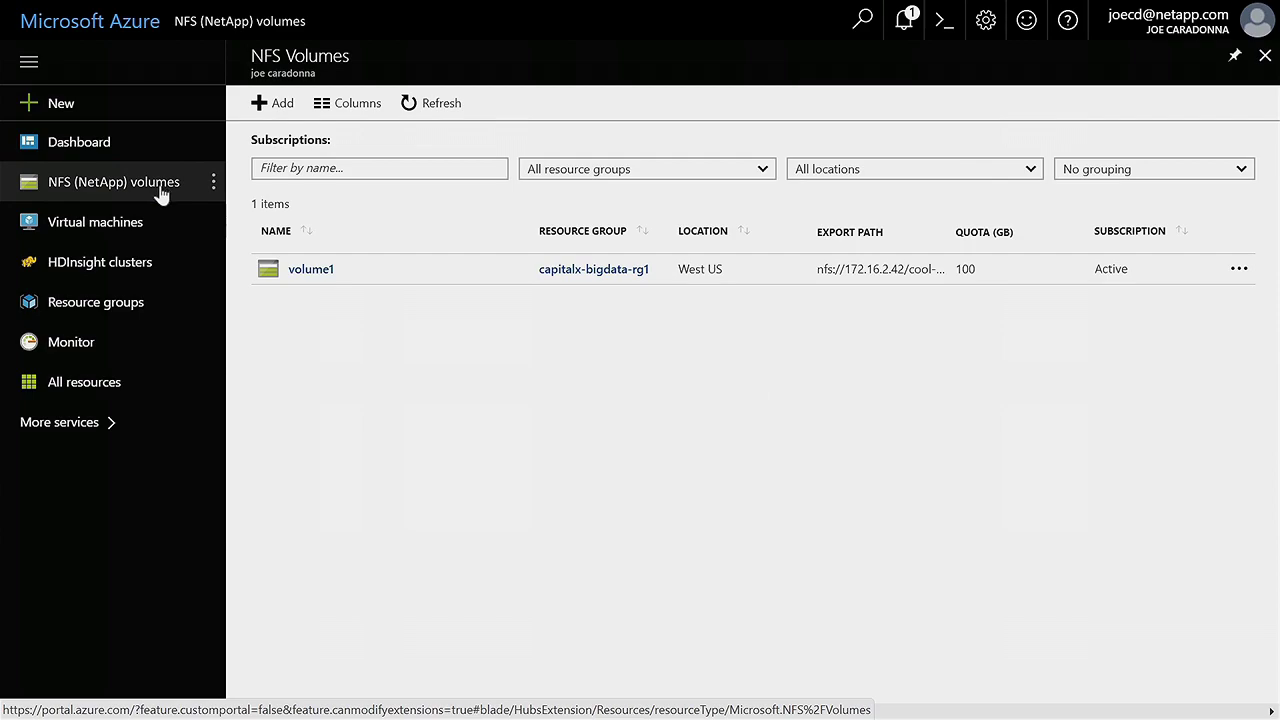
left_click(311, 270)
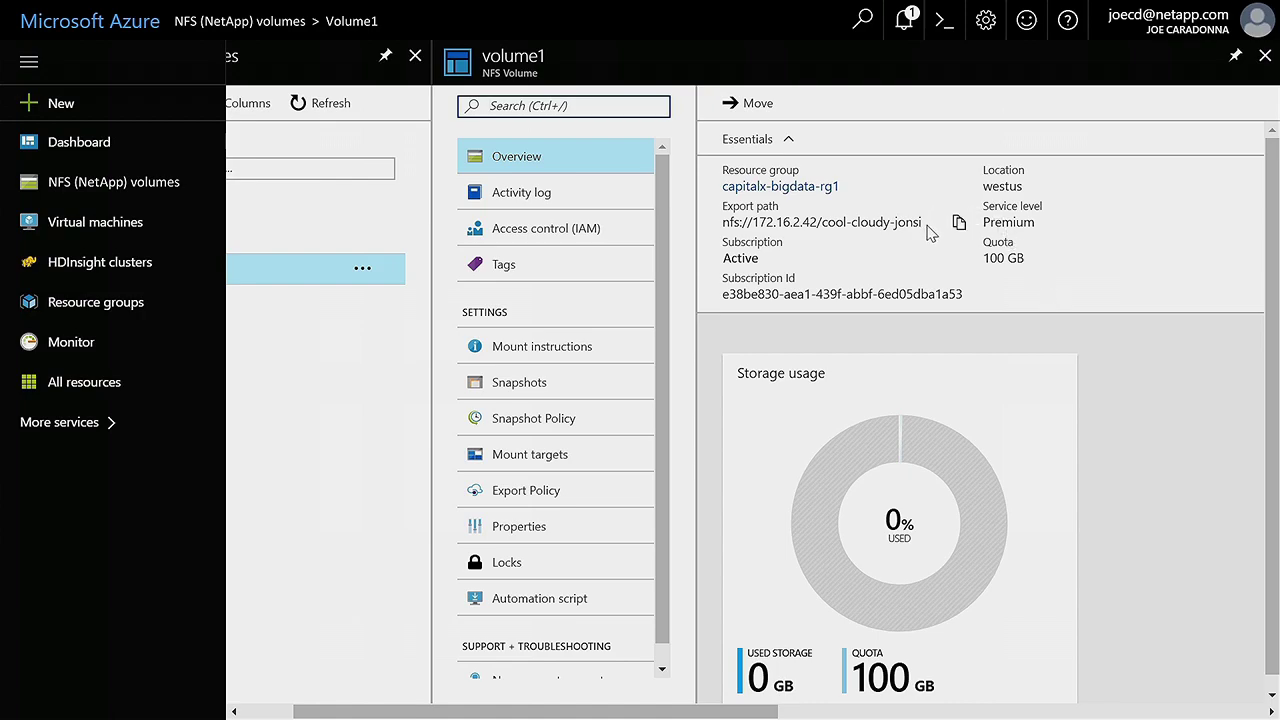
- Highlight the export path of volume1 in its overview to examine it, and clear the highlight
left_click_drag(924, 223, 724, 224)
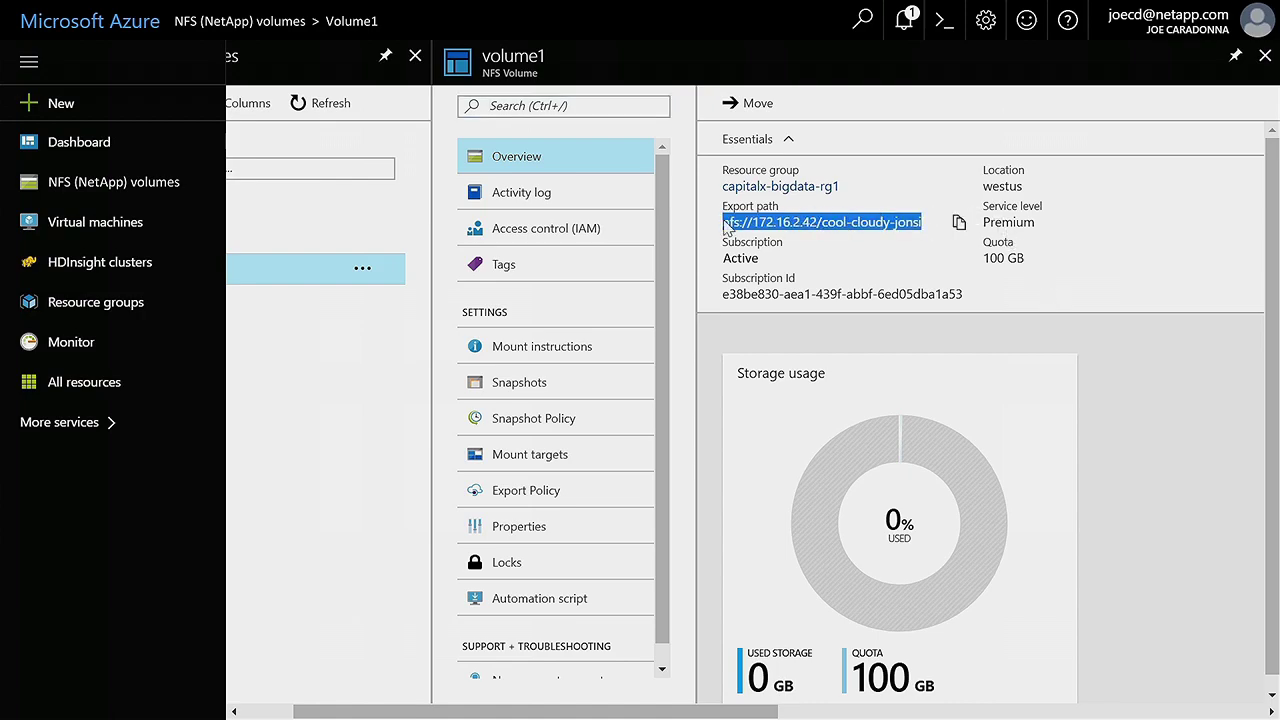
left_click(928, 228)
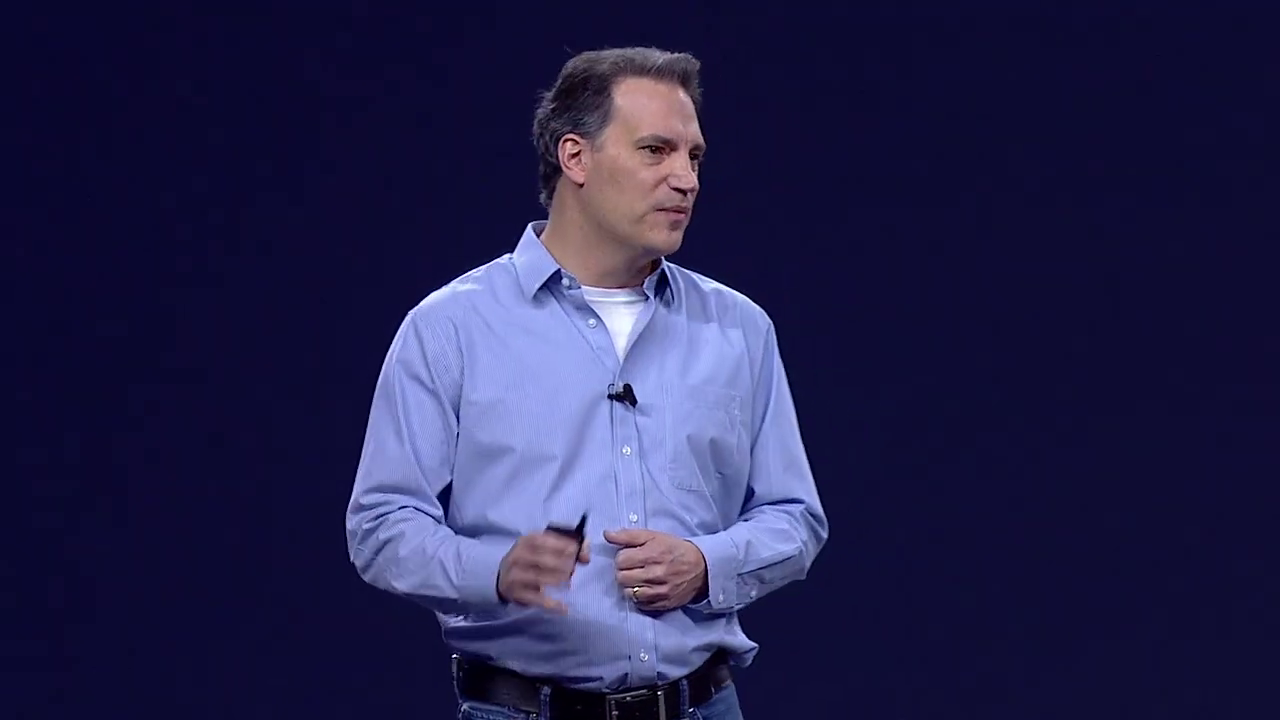
- In the Remote Terminal, switch to the root account with sudo su and enter the account password
type("sudo")
key("Return")
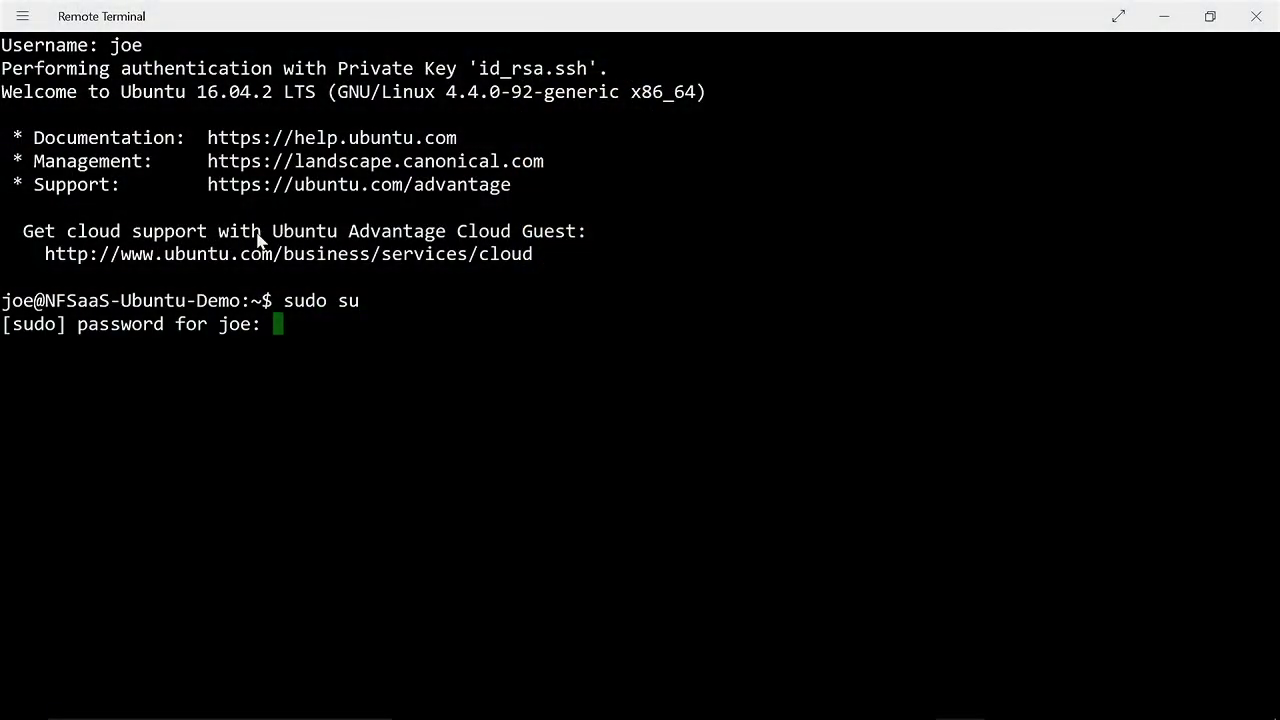
key("Return")
- Create the directory volume1 and use sudo to mount 172.16.2.42:/cool-cloudy-jonsi on it as nfs with options rw,hard,nointr,rsize=32768,wsize=32768,bg,nfsvers=3,tcp
type("mkdir volume1")
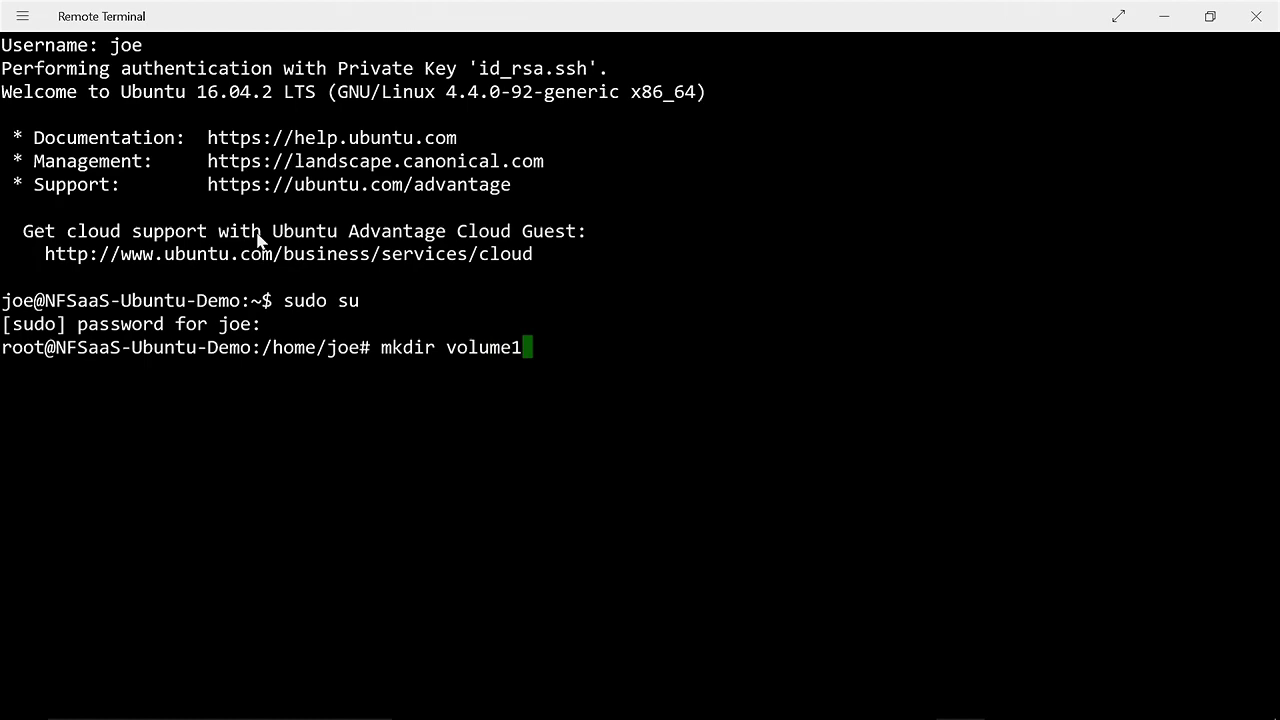
key("Return")
type("sudo mount -t nfs -o rw,hard,nointr,rsize=32768,wsize=32768,bg,nfsvers=3,tcp 172.16.2.42:/cool-cloudy-jonsi volume1")
key("Return")
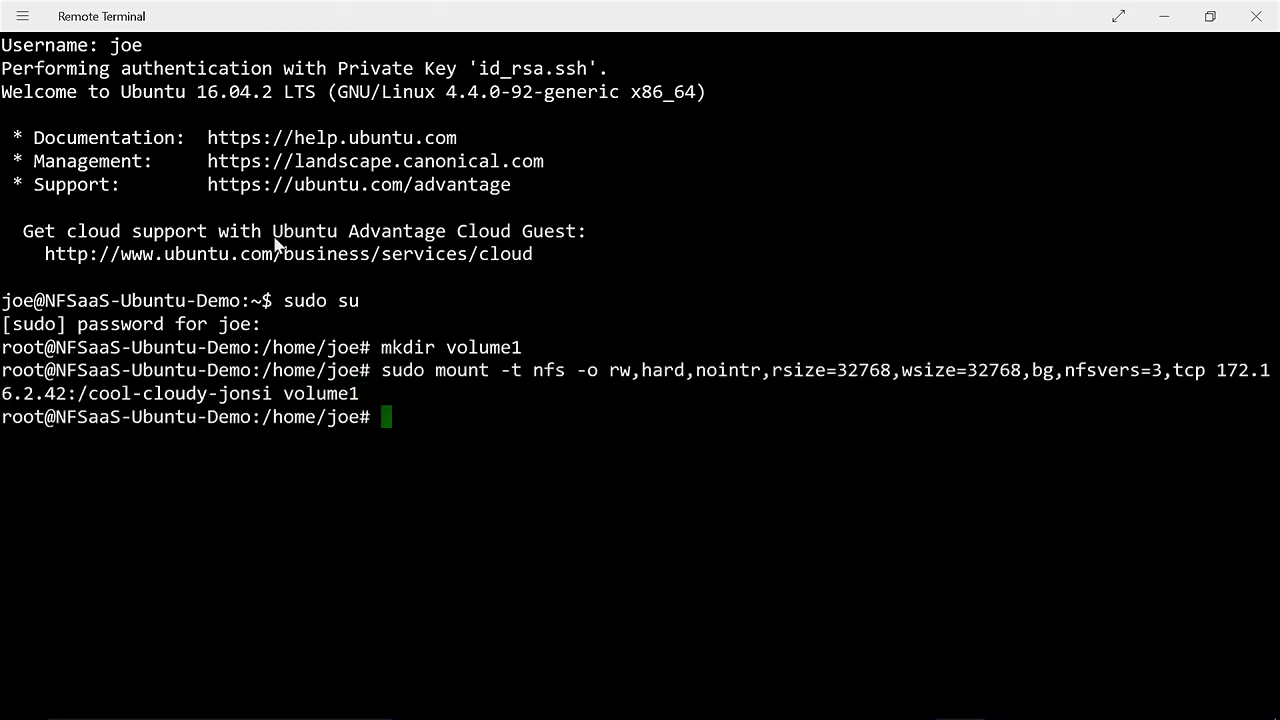
- Change into the mounted volume1 directory and list all its contents in long format with ls -la
type("cd volume1")
key("Return")
type("ls -la")
key("Return")
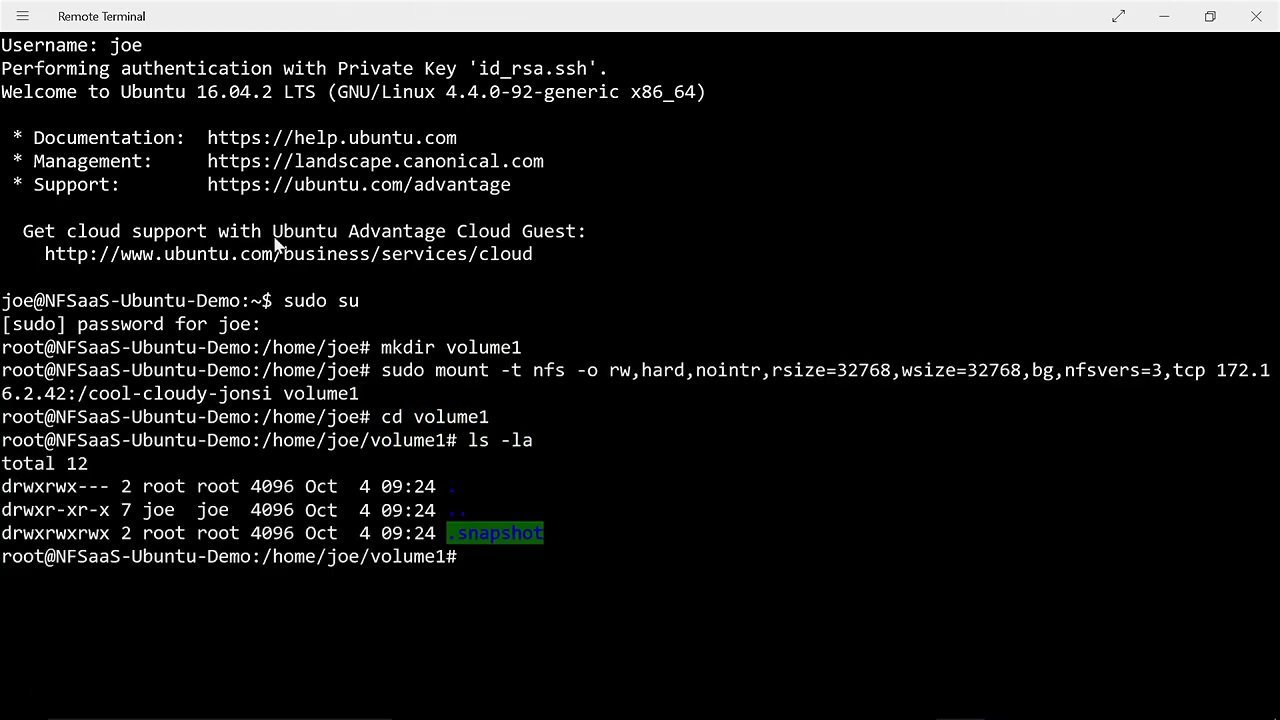